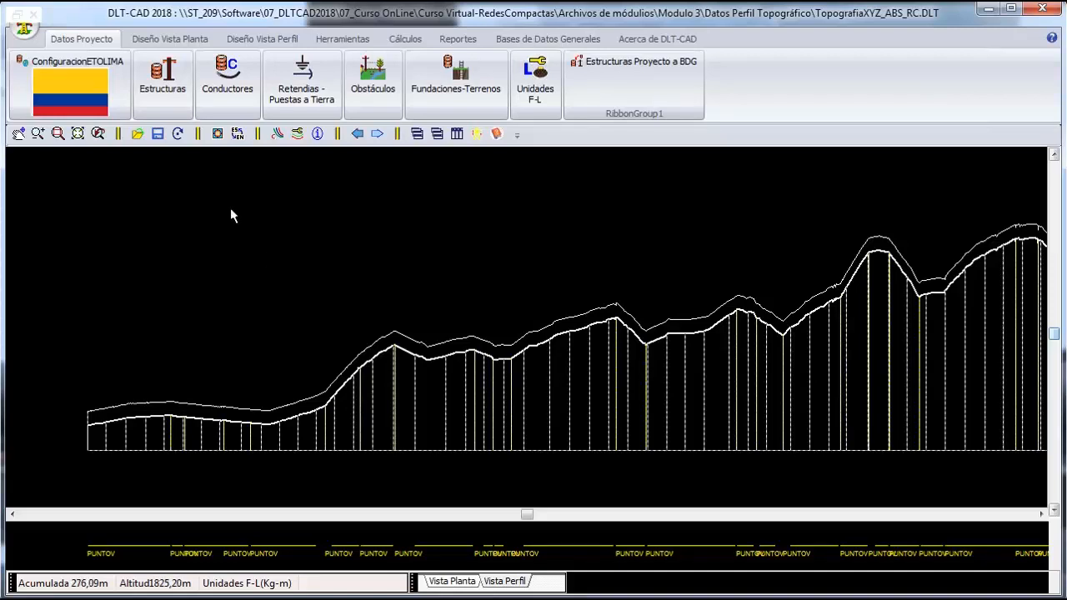
{"action": "left_click", "coordinate": [166, 40]}
{"action": "left_click", "coordinate": [102, 43]}
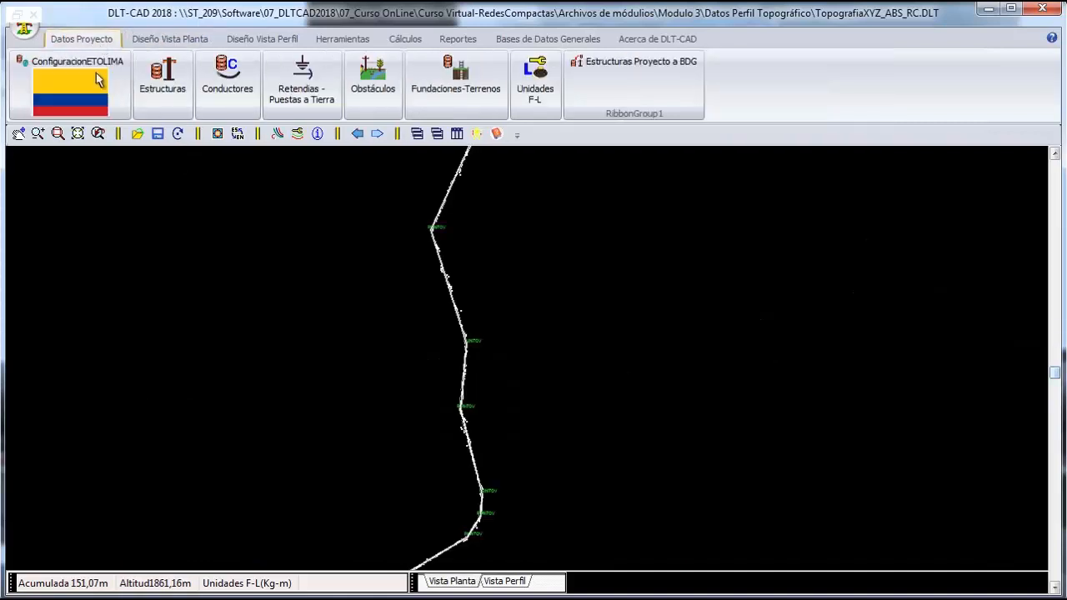
{"action": "left_click", "coordinate": [505, 581]}
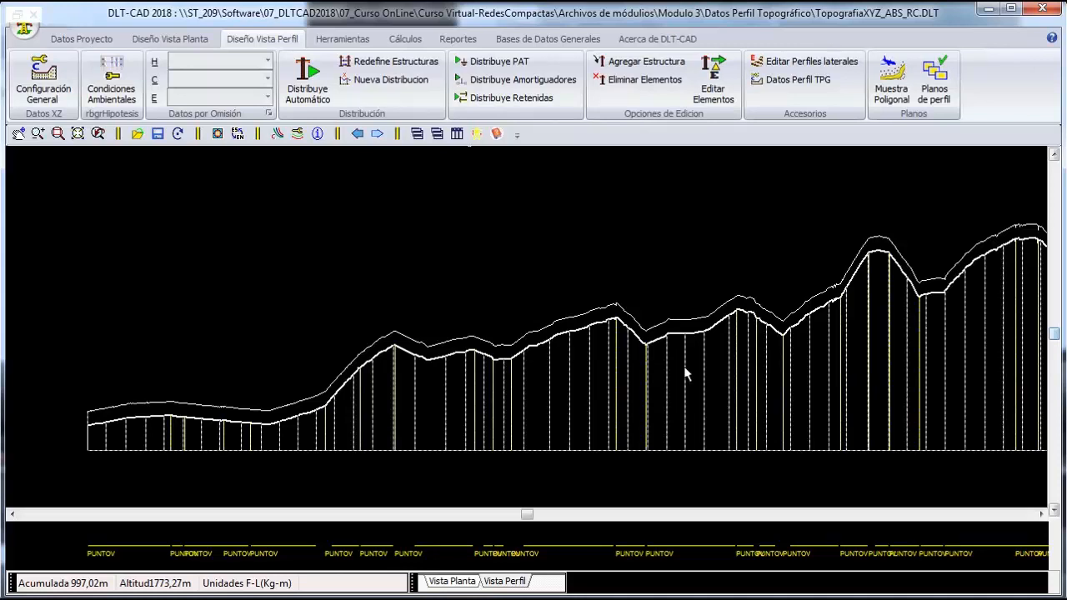
- Open the project's structures table and look through its assemblies (ARMADOS), supports (Soportes) and insulators (Aisladores) lists
{"action": "left_click", "coordinate": [102, 42]}
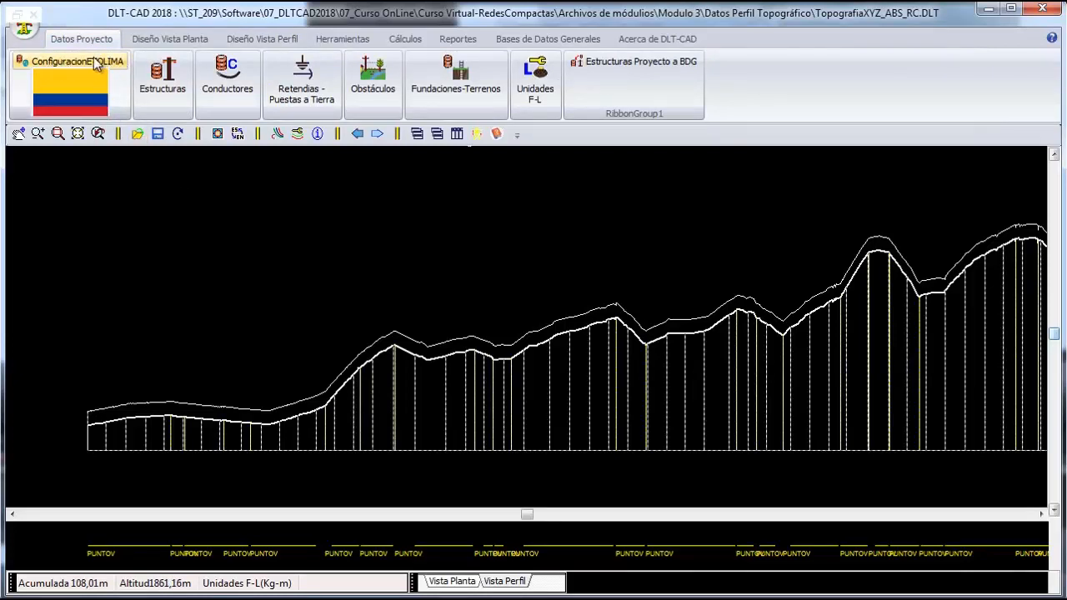
{"action": "left_click", "coordinate": [155, 84]}
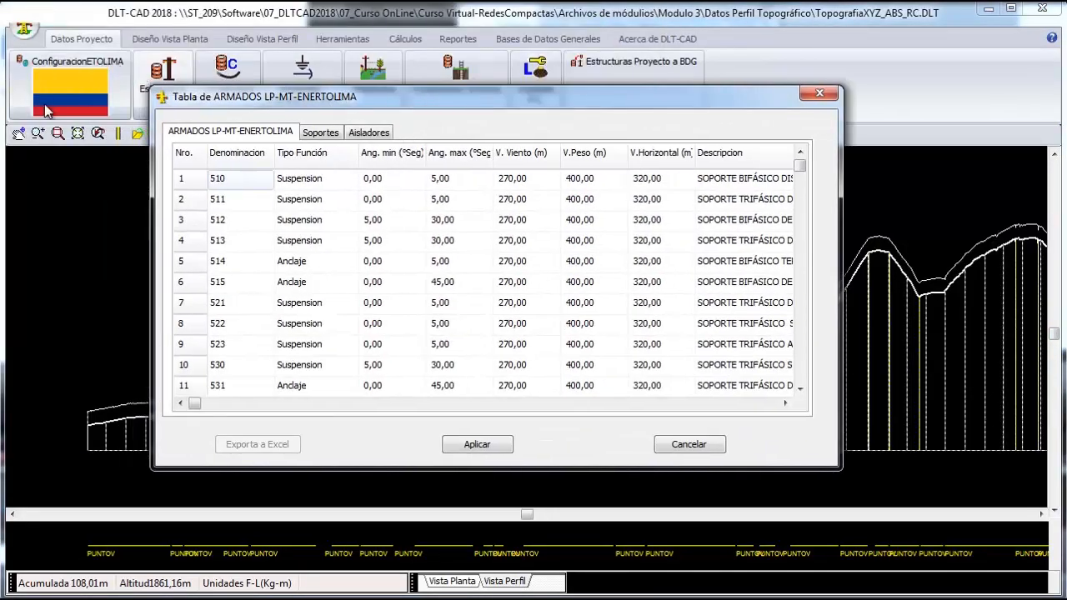
{"action": "left_click", "coordinate": [322, 135]}
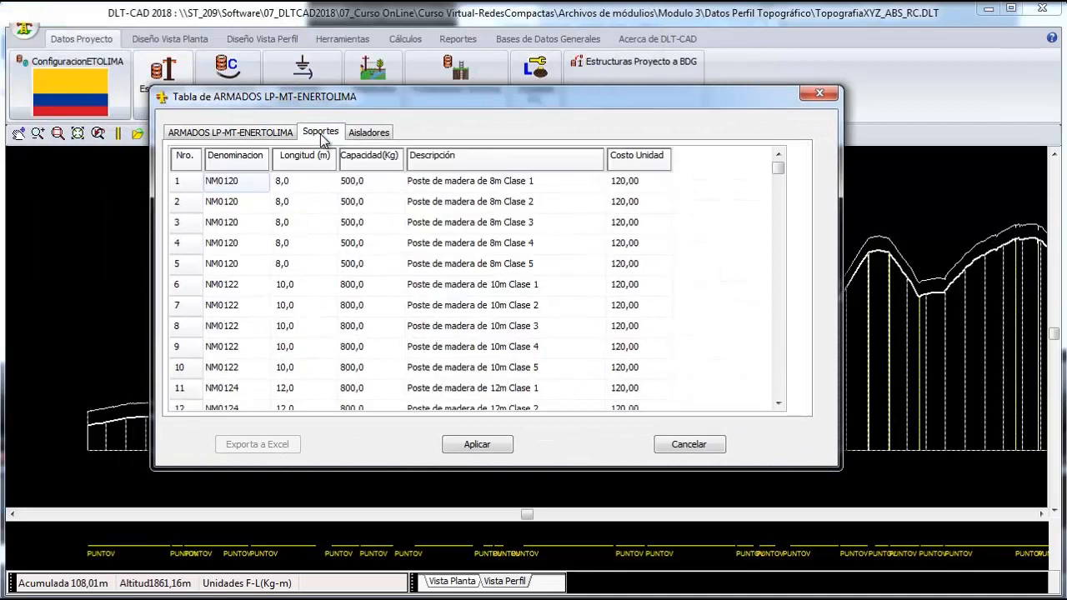
{"action": "left_click", "coordinate": [265, 139]}
{"action": "left_click", "coordinate": [326, 136]}
{"action": "left_click", "coordinate": [375, 136]}
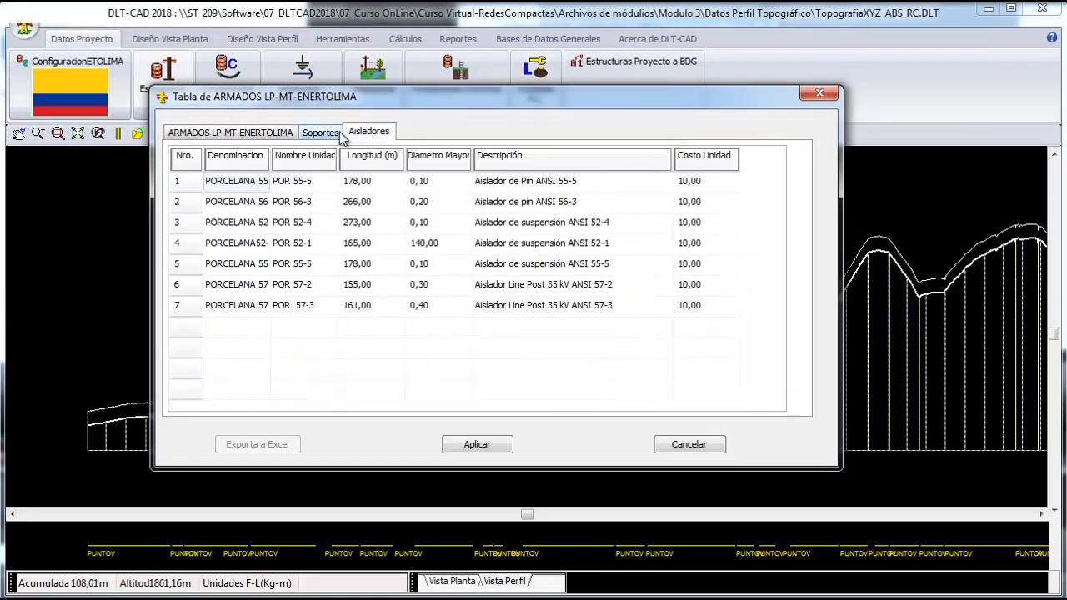
{"action": "left_click", "coordinate": [322, 134]}
{"action": "left_click", "coordinate": [230, 133]}
- Examine the ARMADOS LP-MT-ENERTOLIMA list of assemblies down to about row 76, SH270
{"action": "left_click", "coordinate": [302, 222]}
{"action": "key", "text": "Down"}
{"action": "key", "text": "Down"}
{"action": "key", "text": "Down"}
{"action": "key", "text": "Down"}
{"action": "key", "text": "Down"}
{"action": "key", "text": "Down"}
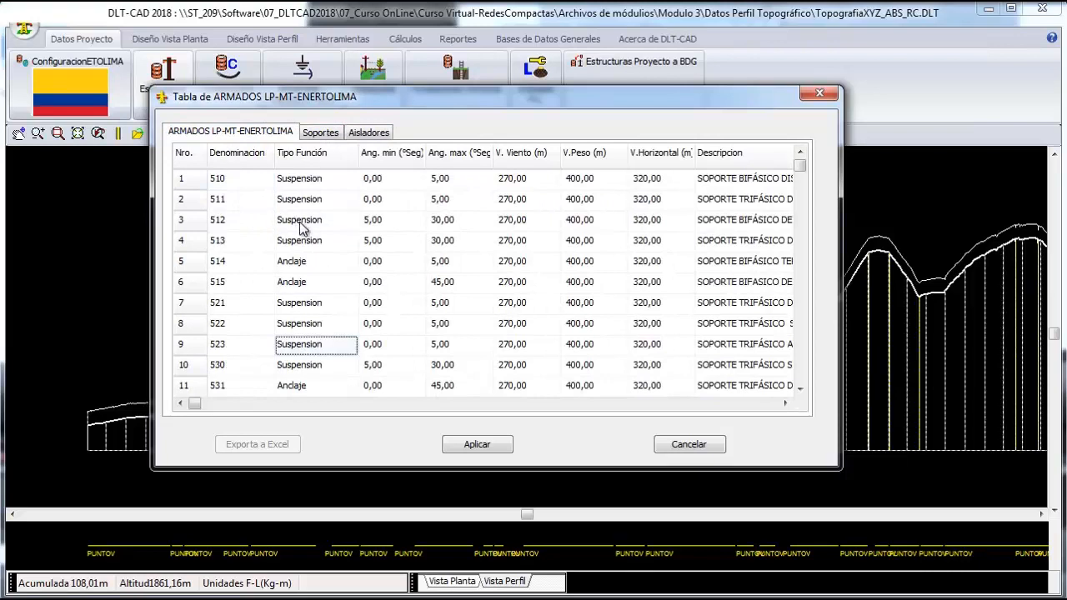
{"action": "key", "text": "Down"}
{"action": "key", "text": "Down"}
{"action": "key", "text": "Down"}
{"action": "key", "text": "Down"}
{"action": "key", "text": "Down"}
{"action": "key", "text": "Down"}
{"action": "key", "text": "Down"}
{"action": "key", "text": "Down"}
{"action": "key", "text": "Down"}
{"action": "key", "text": "Down"}
{"action": "key", "text": "Down"}
{"action": "key", "text": "Down"}
{"action": "key", "text": "Down"}
{"action": "key", "text": "Down"}
{"action": "key", "text": "Down"}
{"action": "key", "text": "Down"}
{"action": "key", "text": "Down"}
{"action": "key", "text": "Down"}
{"action": "key", "text": "Down"}
{"action": "key", "text": "Down"}
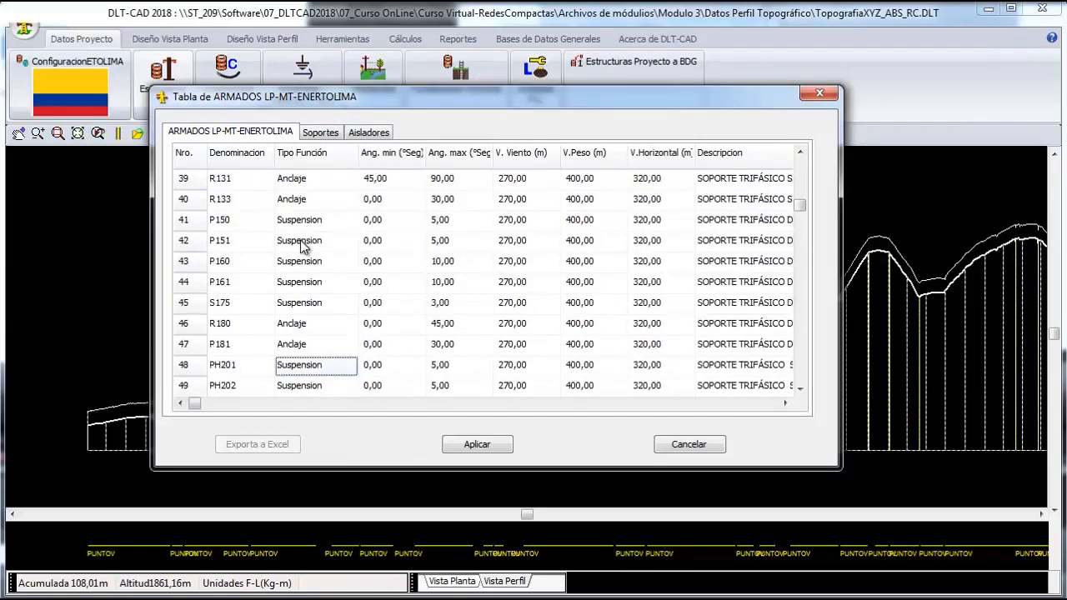
{"action": "key", "text": "Down"}
{"action": "key", "text": "Down"}
{"action": "key", "text": "Down"}
{"action": "key", "text": "Down"}
{"action": "key", "text": "Down"}
{"action": "key", "text": "Down"}
{"action": "key", "text": "Down"}
{"action": "key", "text": "Down"}
{"action": "key", "text": "Down"}
{"action": "key", "text": "Down"}
{"action": "key", "text": "Down"}
{"action": "key", "text": "Down"}
{"action": "key", "text": "Down"}
{"action": "key", "text": "Down"}
{"action": "key", "text": "Down"}
{"action": "key", "text": "Down"}
{"action": "key", "text": "Down"}
{"action": "key", "text": "Down"}
{"action": "key", "text": "Down"}
{"action": "key", "text": "Down"}
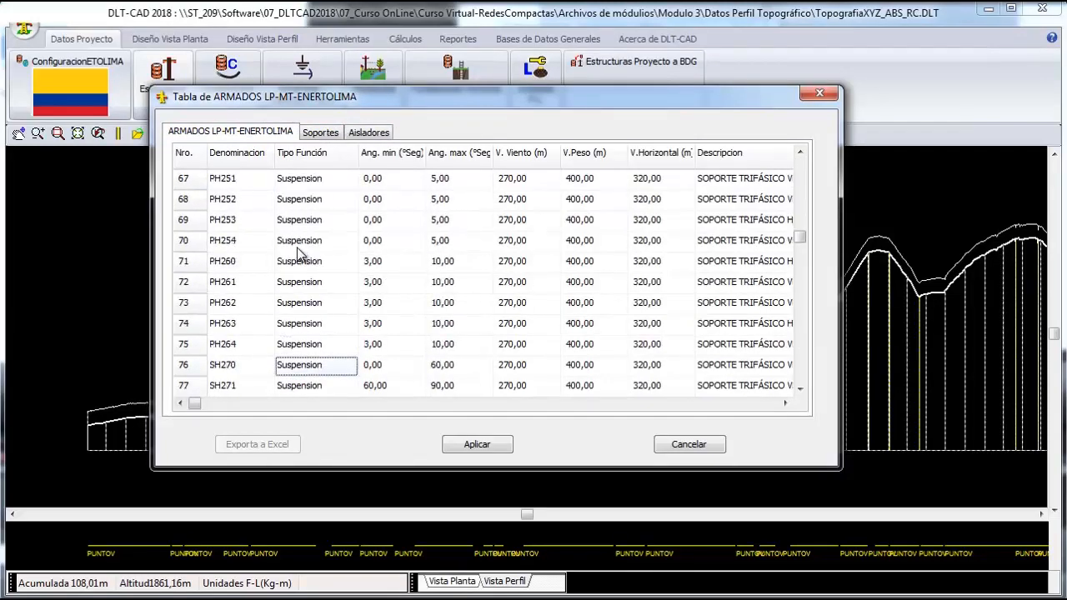
- Review the supports and insulators lists once more, and view the conductors table, closing both tables without applying anything
{"action": "left_click", "coordinate": [322, 135]}
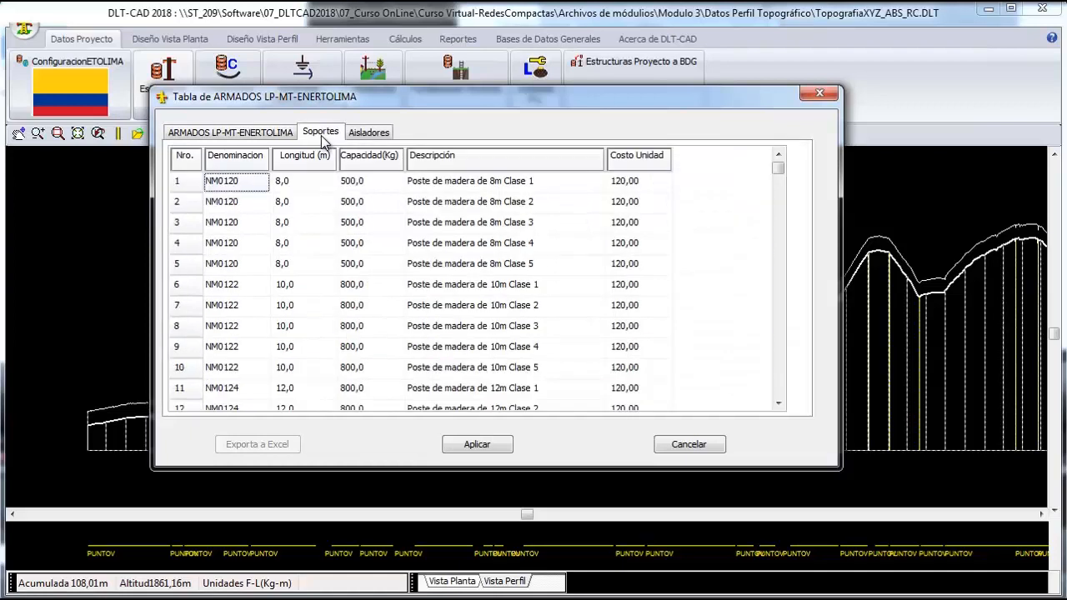
{"action": "left_click", "coordinate": [367, 135]}
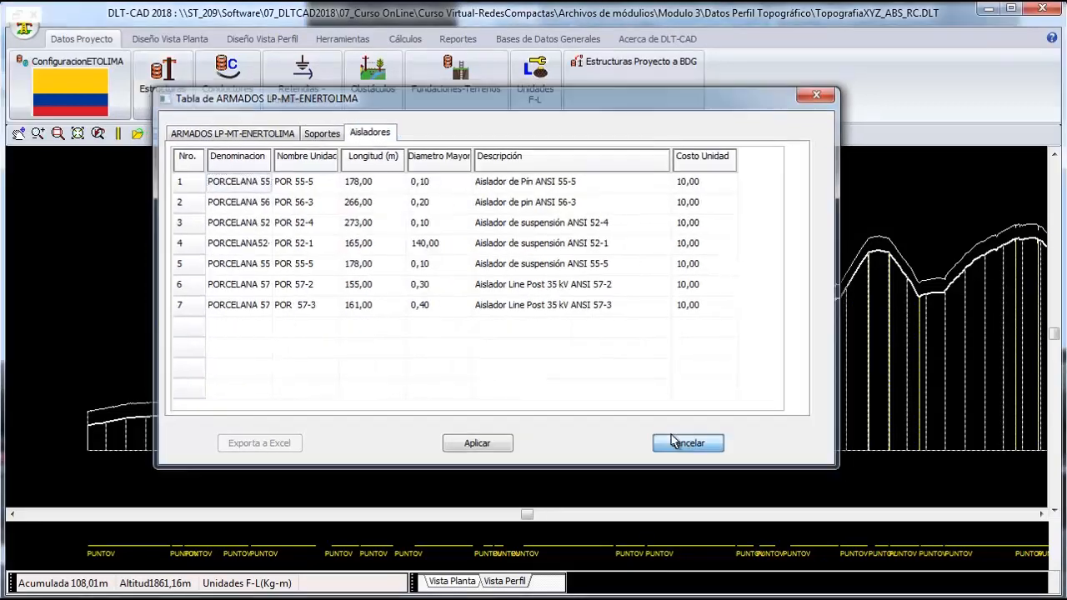
{"action": "left_click", "coordinate": [685, 444]}
{"action": "left_click", "coordinate": [229, 71]}
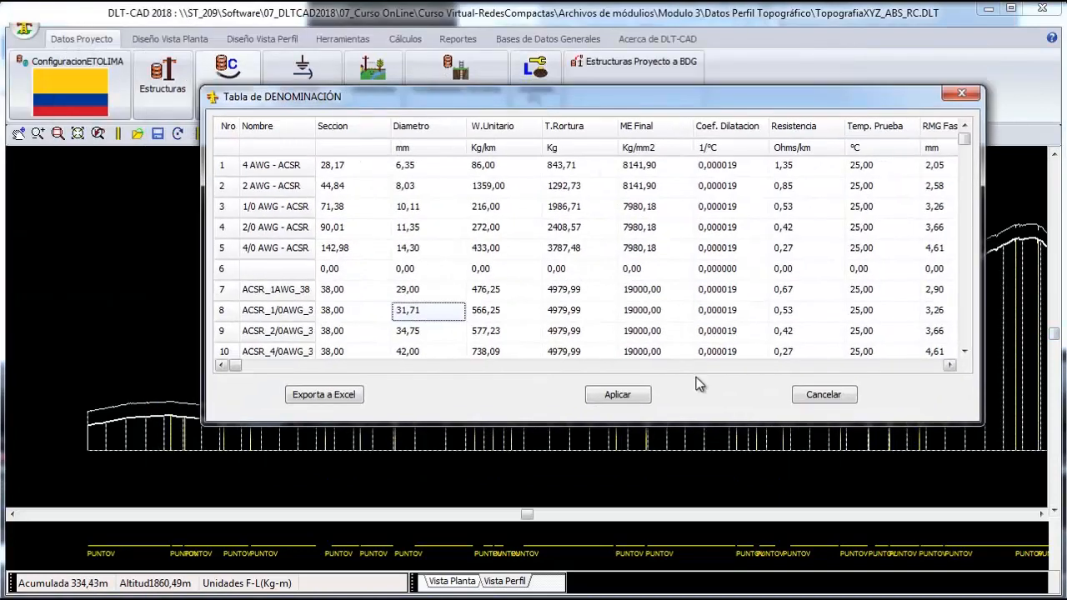
{"action": "left_click", "coordinate": [813, 400]}
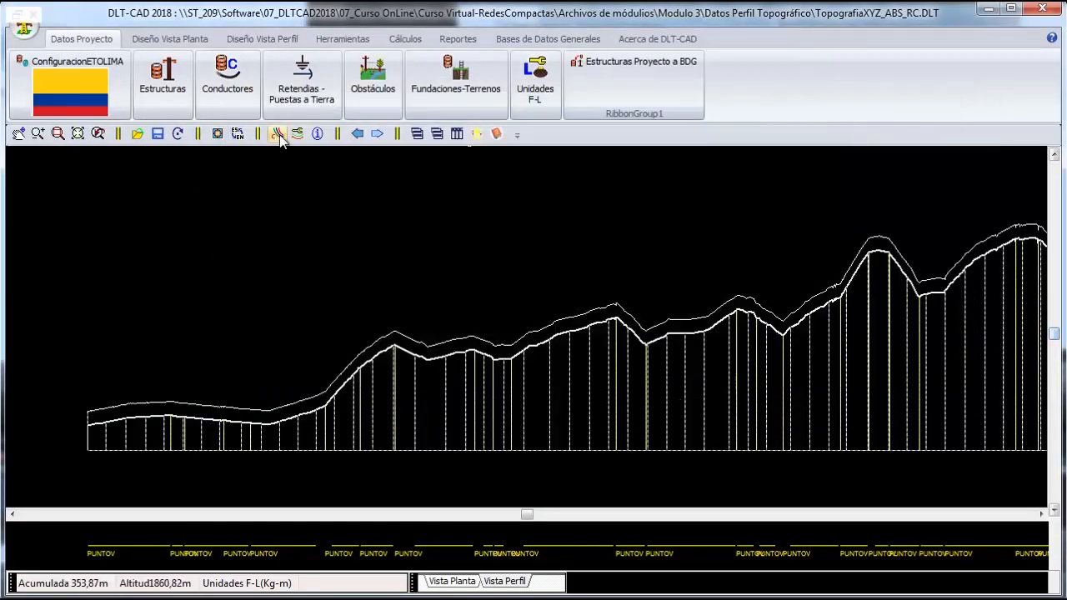
- Purge all elements from both the assemblies list and the supports list of the project's structures table
{"action": "left_click", "coordinate": [163, 79]}
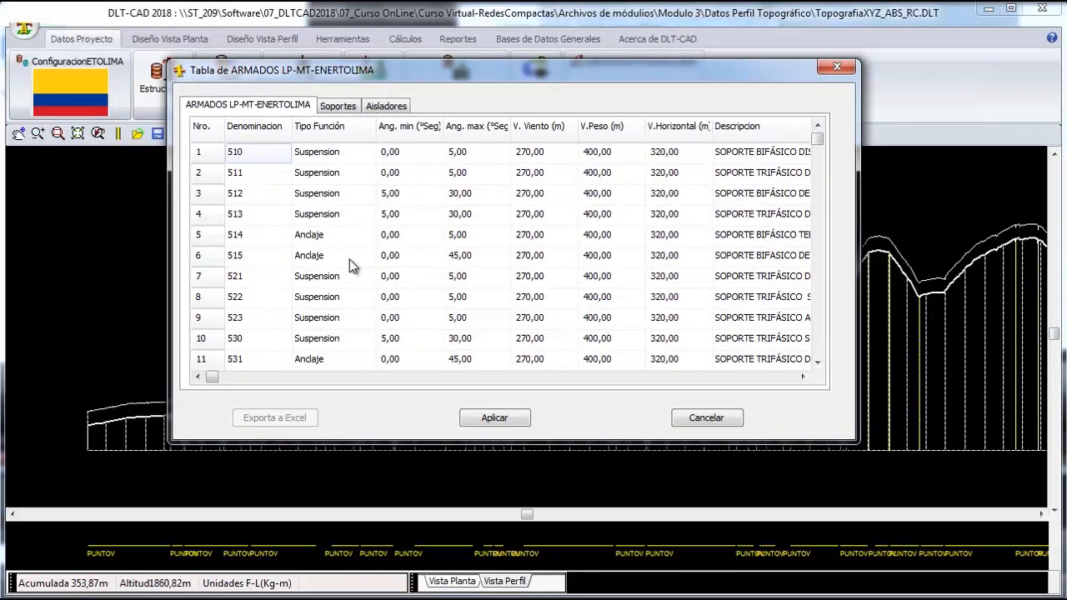
{"action": "left_click", "coordinate": [310, 241]}
{"action": "right_click", "coordinate": [312, 241]}
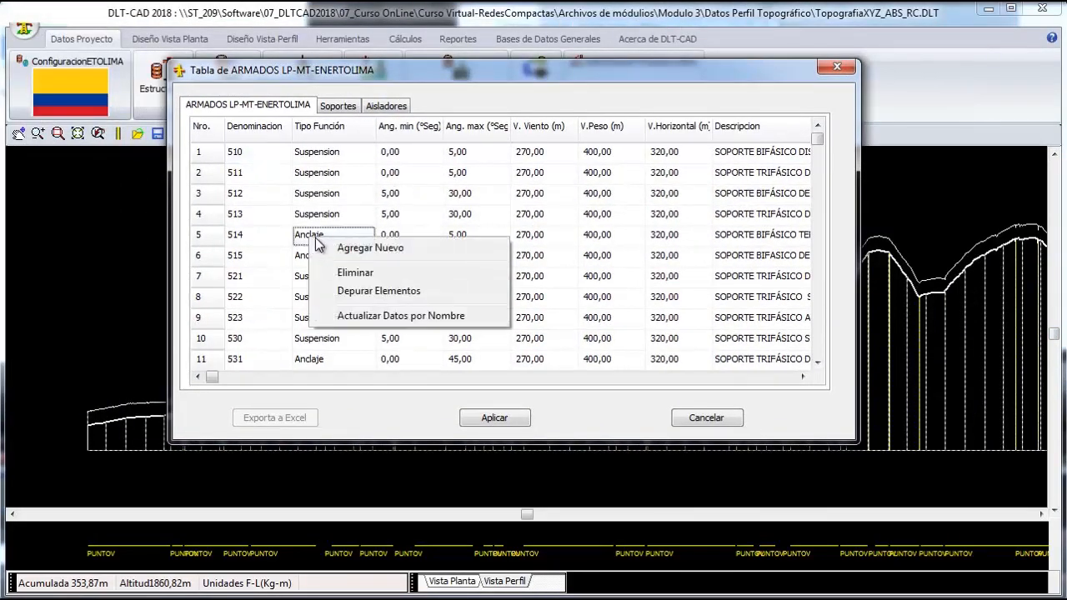
{"action": "left_click", "coordinate": [365, 290]}
{"action": "left_click", "coordinate": [338, 106]}
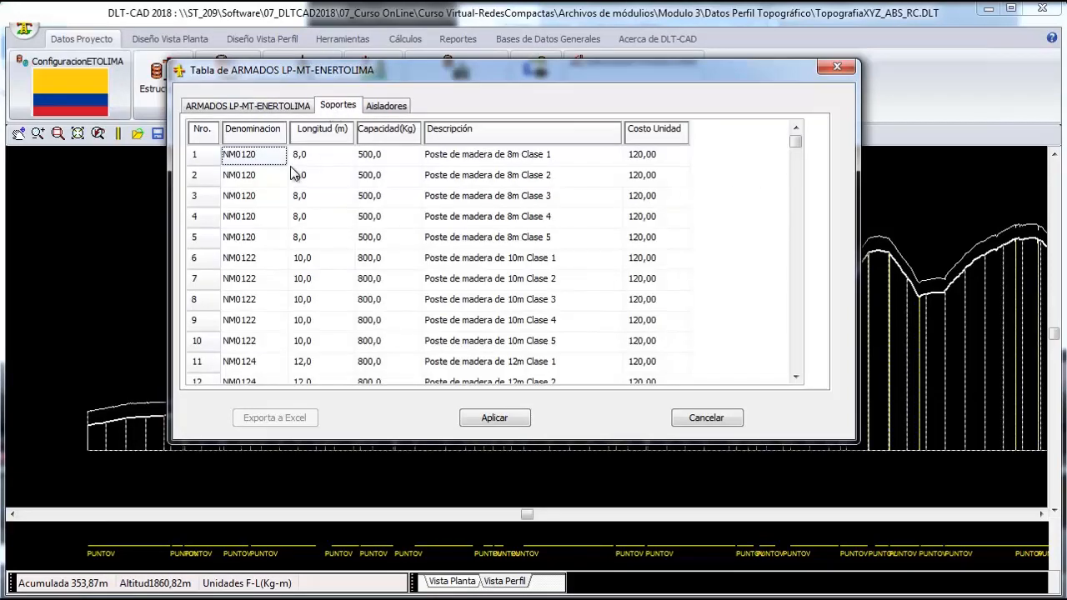
{"action": "right_click", "coordinate": [287, 178]}
{"action": "left_click", "coordinate": [351, 228]}
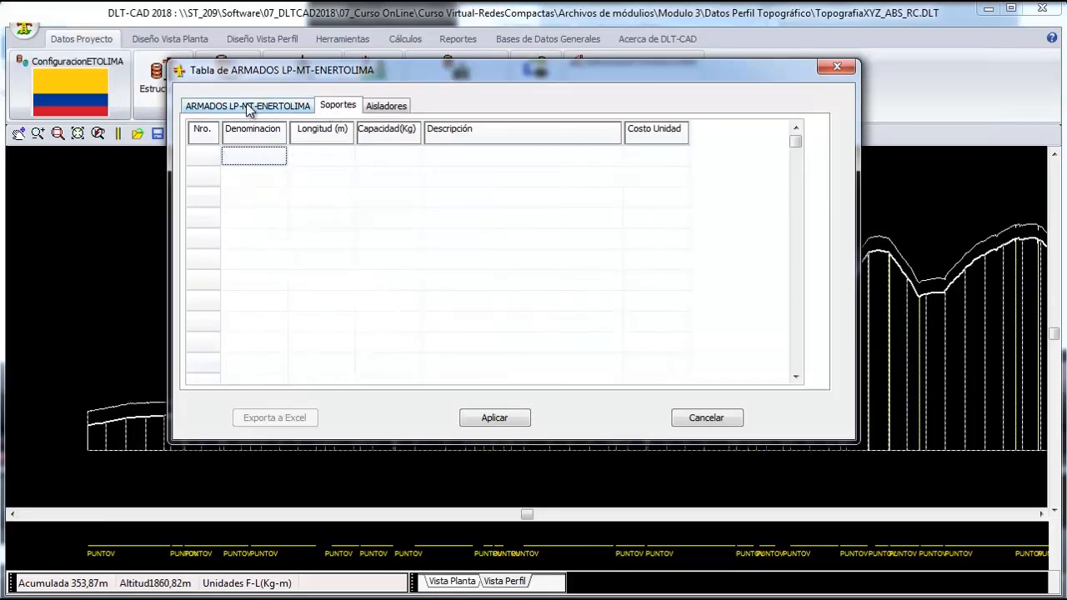
{"action": "left_click", "coordinate": [325, 109]}
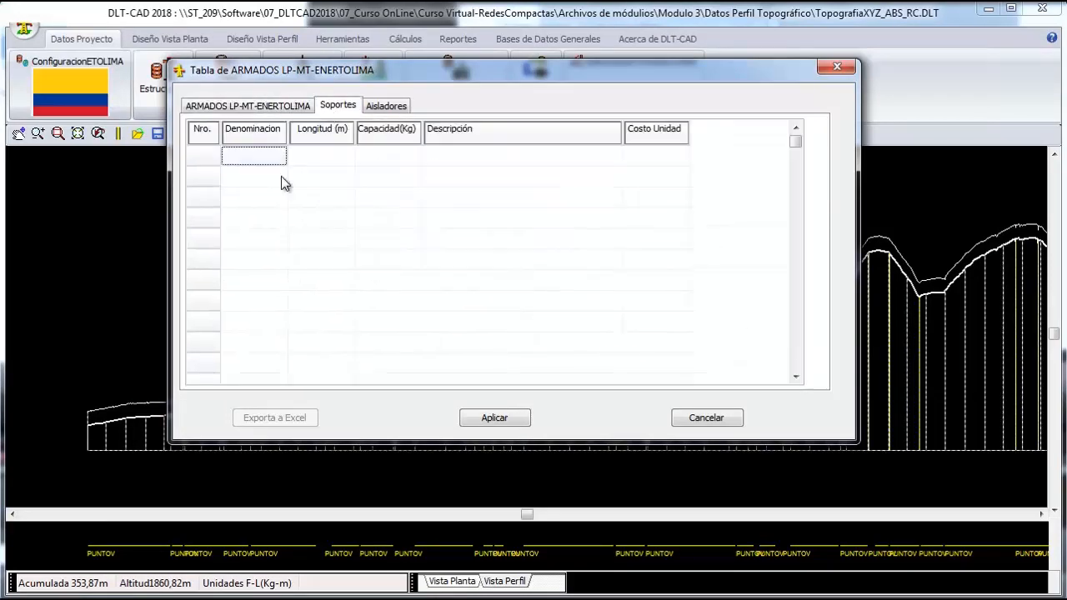
{"action": "left_click", "coordinate": [270, 110]}
- Start adding new structures and transfer assemblies A403 and A405 from Estructuras_ETOLIMA.DAT to the project
{"action": "right_click", "coordinate": [264, 191]}
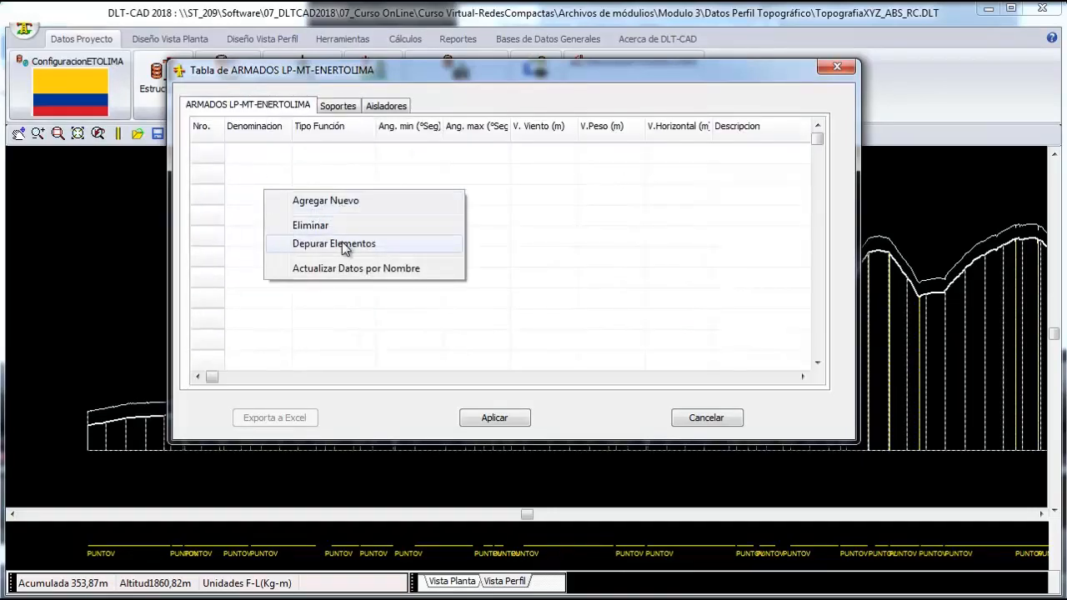
{"action": "left_click", "coordinate": [343, 202]}
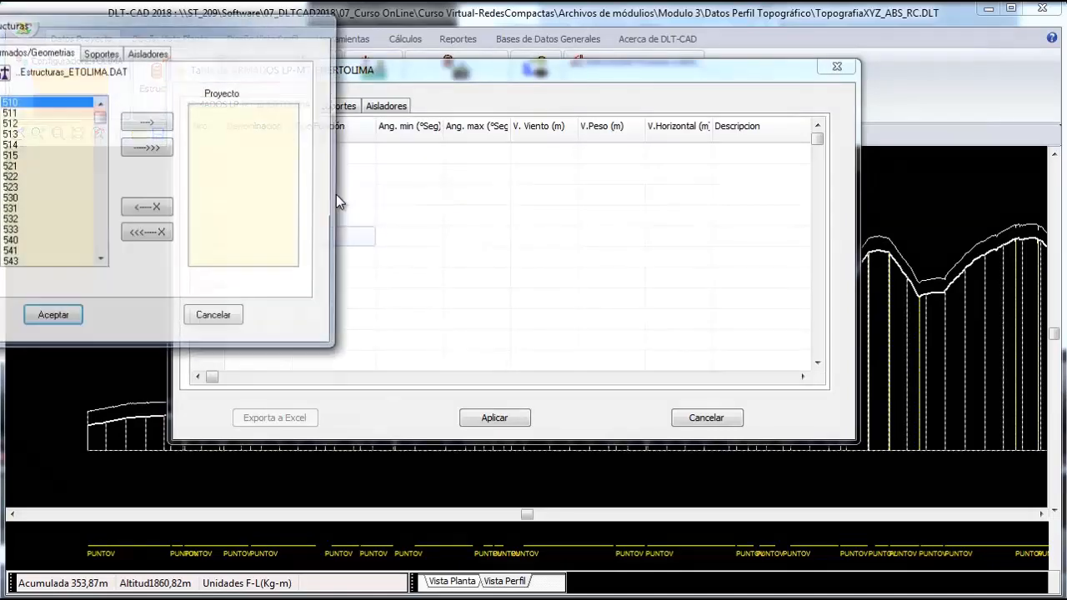
{"action": "left_click_drag", "start_coordinate": [172, 25], "coordinate": [505, 103]}
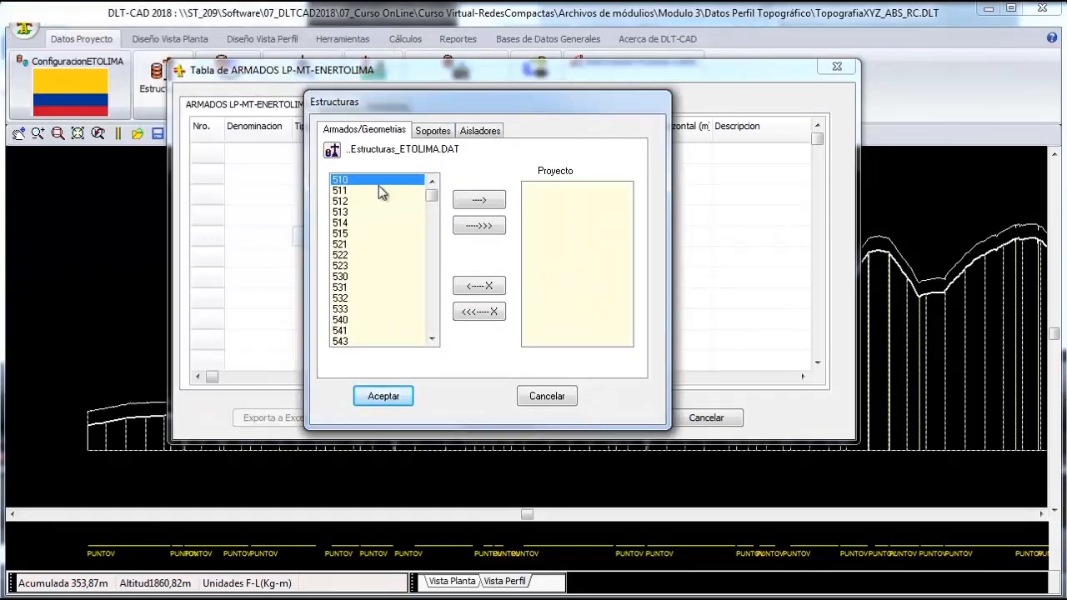
{"action": "left_click_drag", "start_coordinate": [430, 197], "coordinate": [431, 328]}
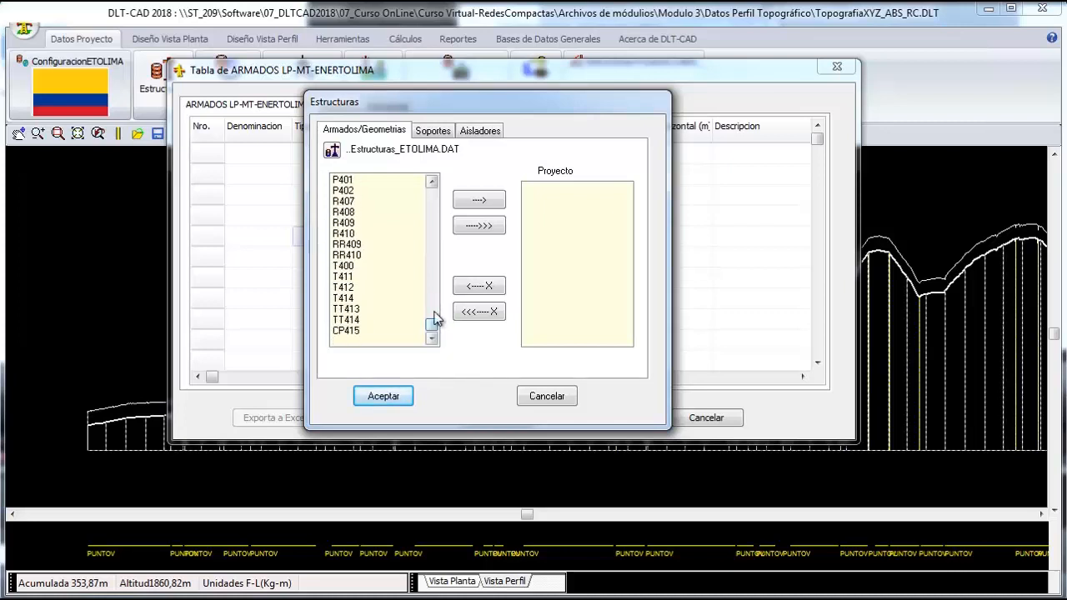
{"action": "left_click", "coordinate": [431, 184]}
{"action": "left_click", "coordinate": [430, 184]}
{"action": "left_click", "coordinate": [431, 184]}
{"action": "left_click", "coordinate": [431, 184]}
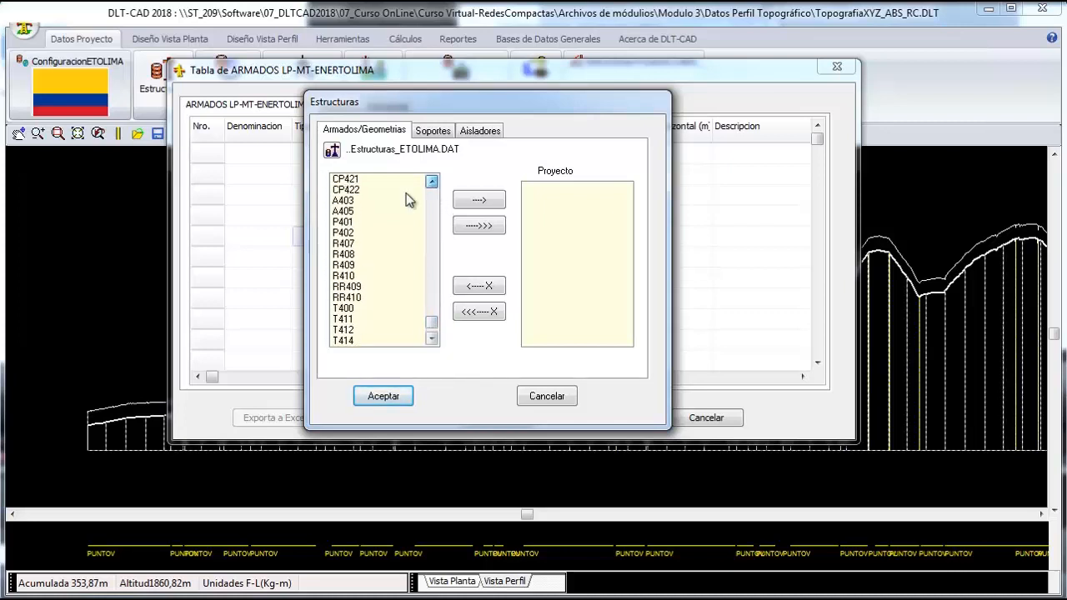
{"action": "left_click", "coordinate": [343, 202]}
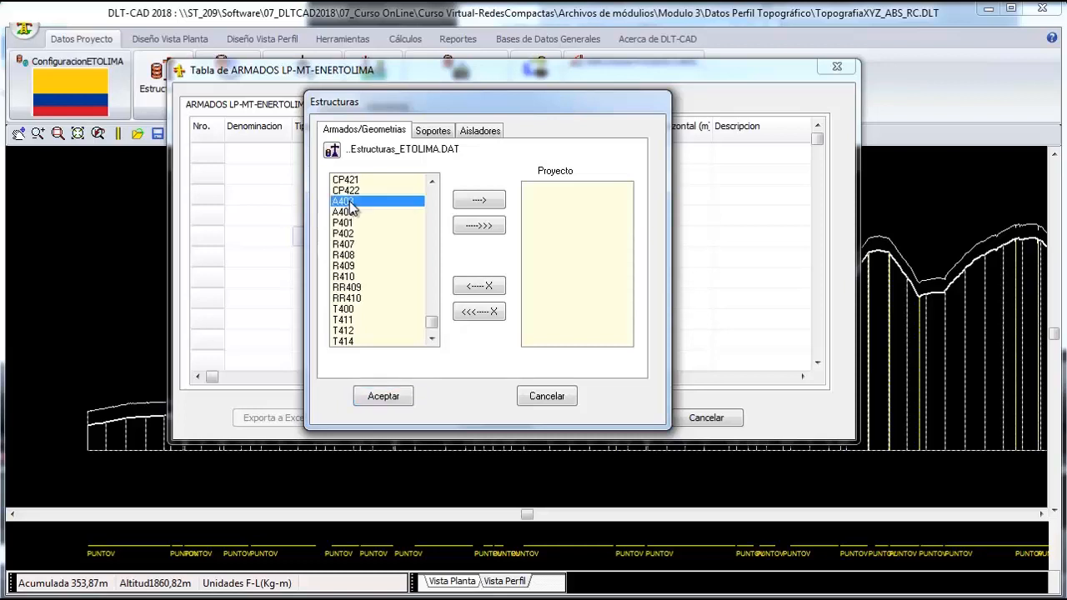
{"action": "left_click", "coordinate": [474, 201]}
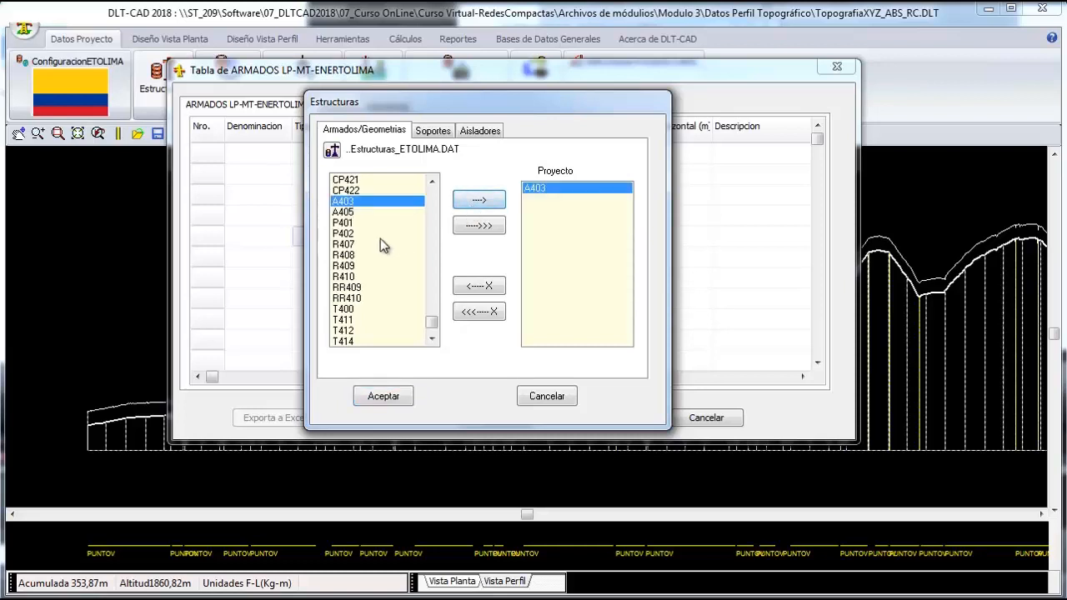
{"action": "left_click", "coordinate": [345, 214]}
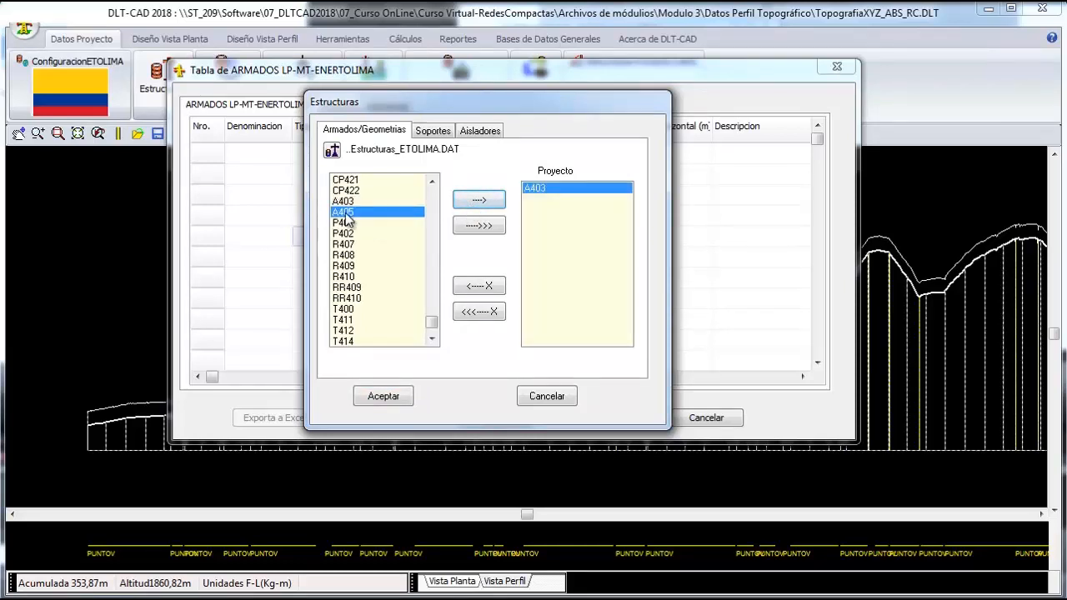
{"action": "left_click", "coordinate": [490, 203]}
- Transfer assemblies P401, R407 and T411 from the ETOLIMA library to the project
{"action": "left_click", "coordinate": [343, 222]}
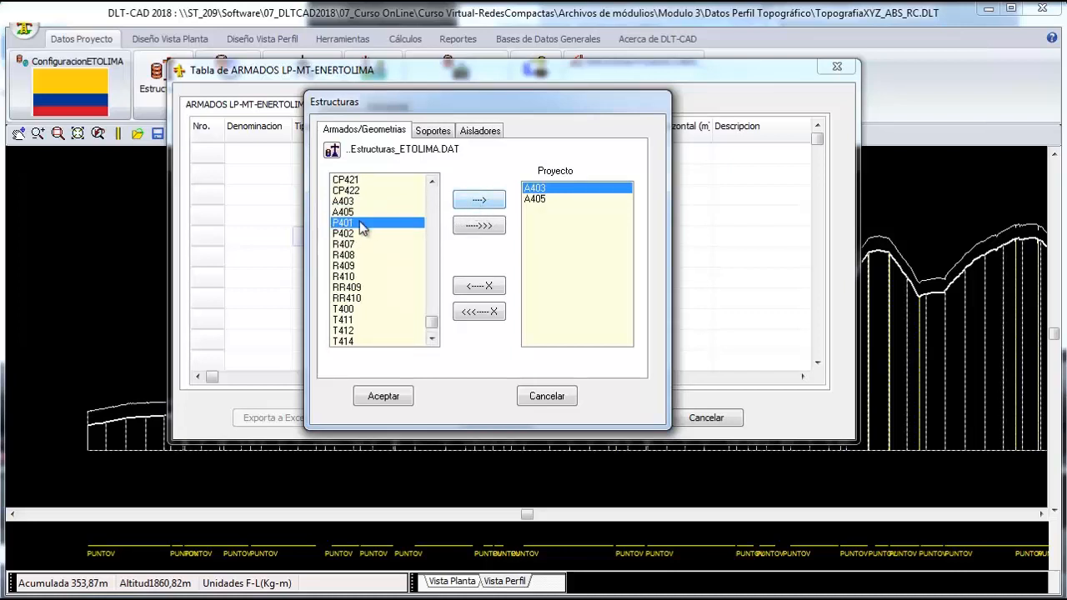
{"action": "left_click", "coordinate": [479, 201]}
{"action": "left_click", "coordinate": [357, 243]}
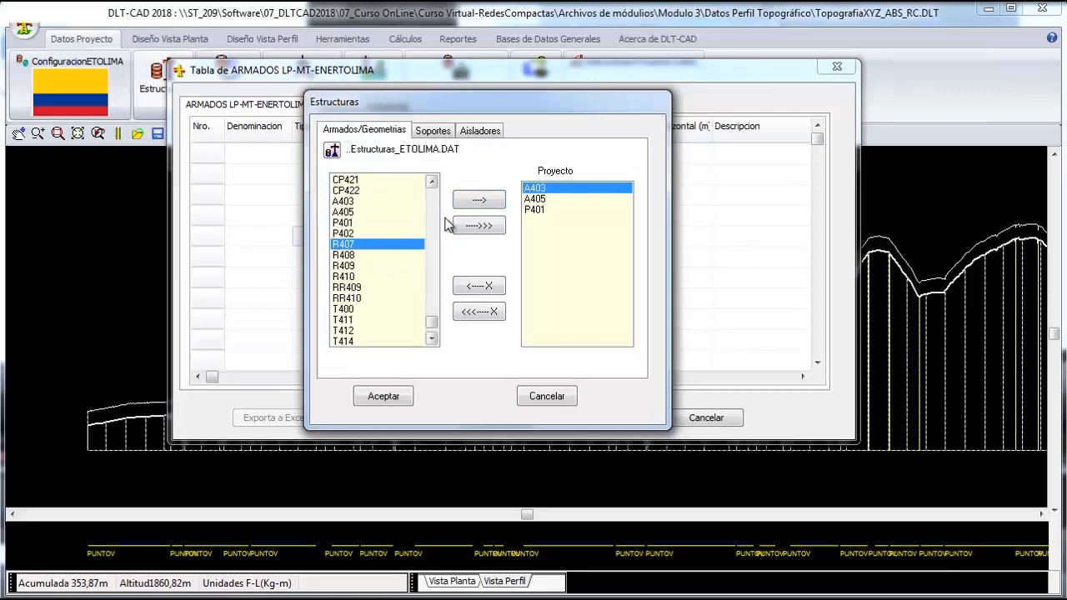
{"action": "left_click", "coordinate": [475, 205]}
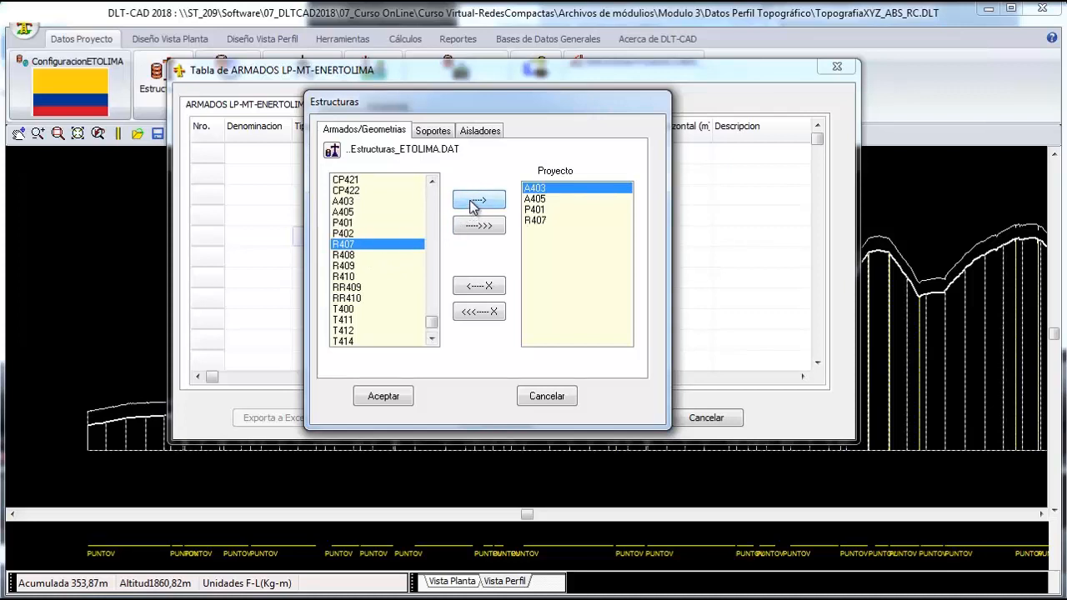
{"action": "left_click", "coordinate": [363, 322]}
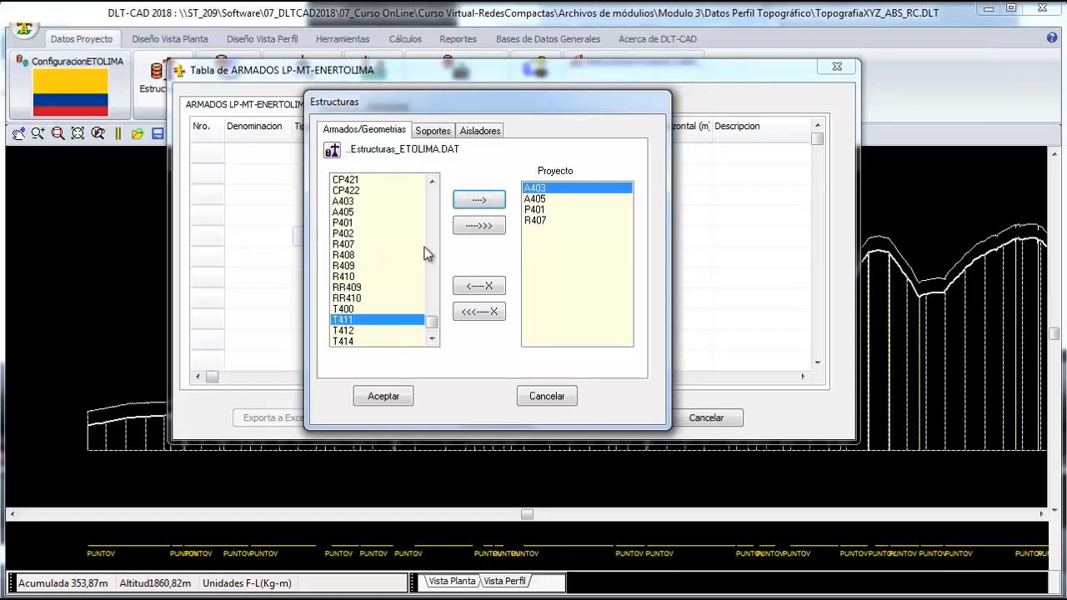
{"action": "left_click", "coordinate": [470, 205]}
- Add concrete poles NM0110 and NM0111 to the project's supports, accept the selection, and check the assemblies and supports lists
{"action": "left_click", "coordinate": [434, 134]}
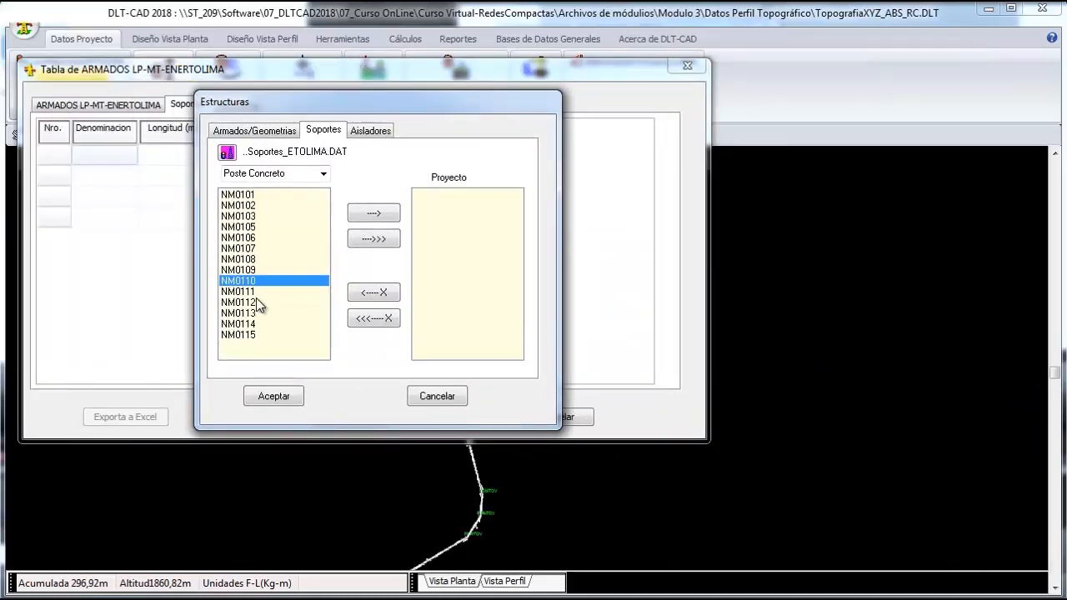
{"action": "left_click", "coordinate": [248, 291]}
{"action": "left_click", "coordinate": [250, 283]}
{"action": "left_click", "coordinate": [372, 215]}
{"action": "left_click", "coordinate": [248, 292]}
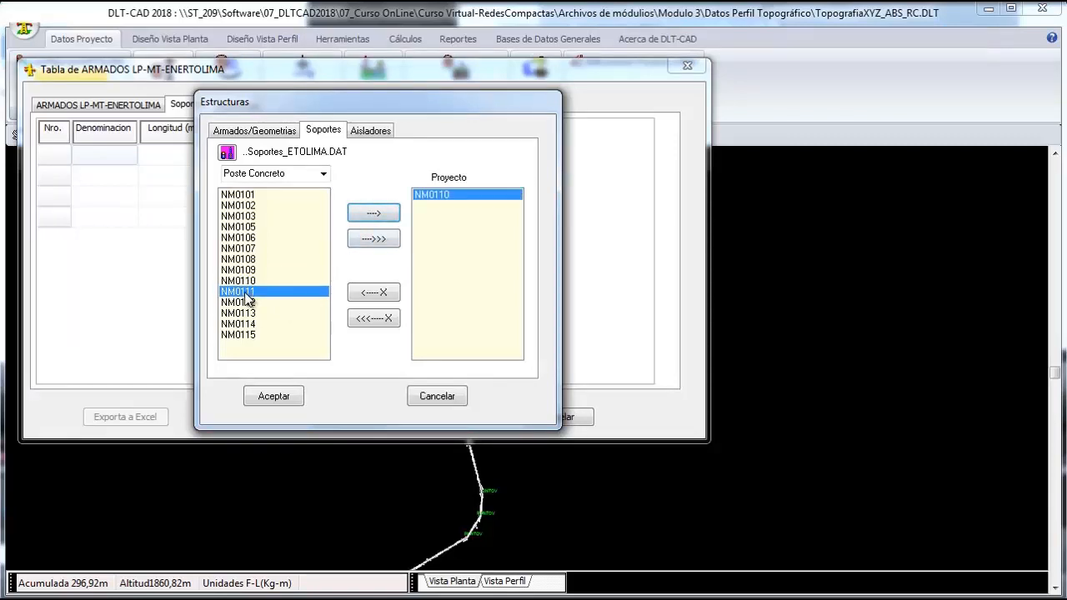
{"action": "left_click", "coordinate": [377, 214]}
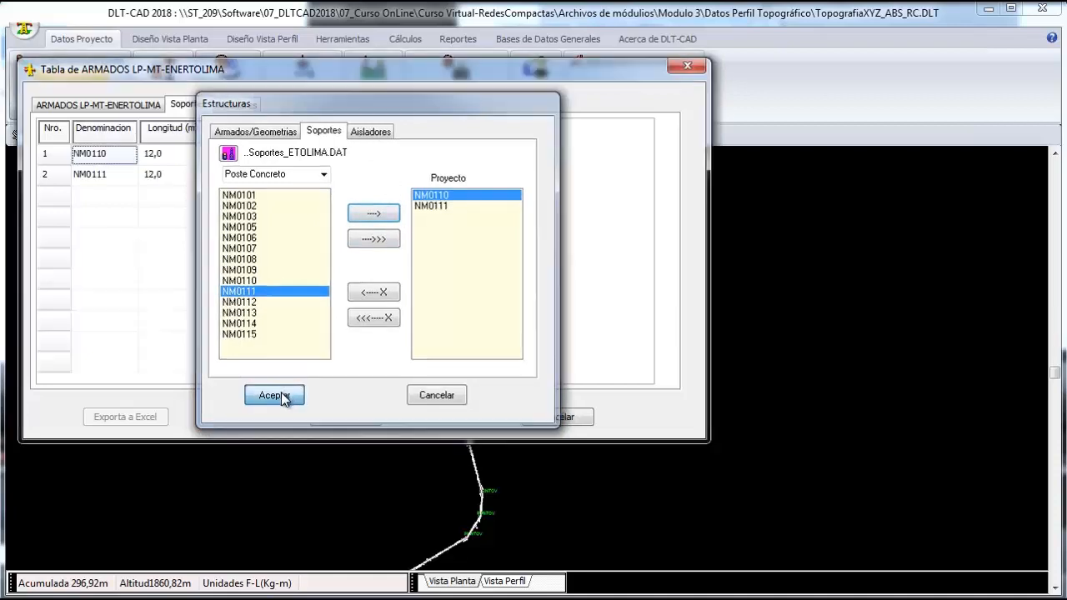
{"action": "left_click", "coordinate": [281, 393]}
{"action": "left_click", "coordinate": [133, 106]}
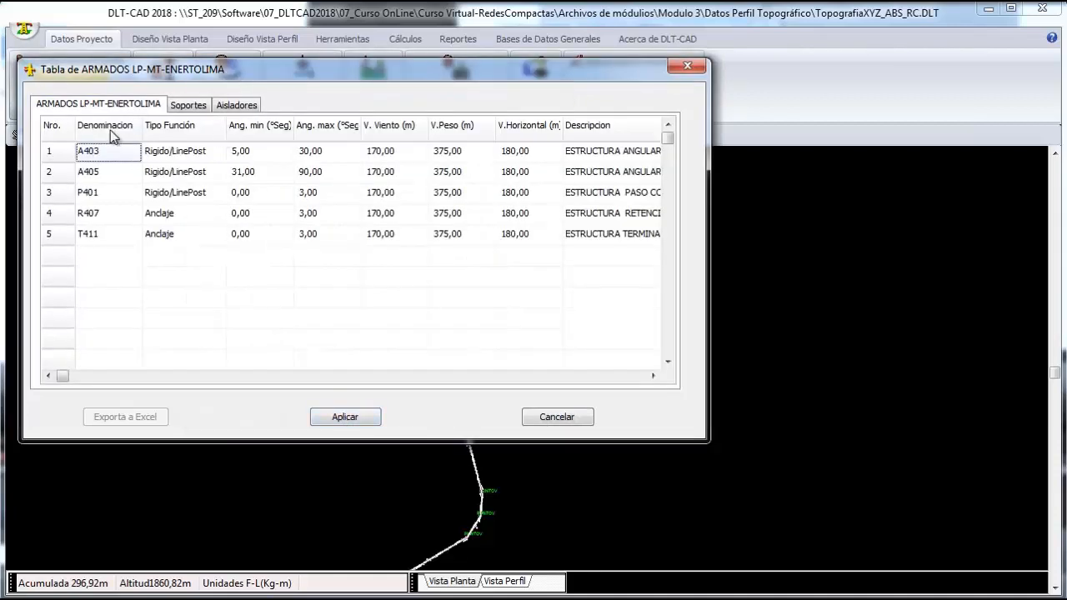
{"action": "left_click", "coordinate": [188, 106]}
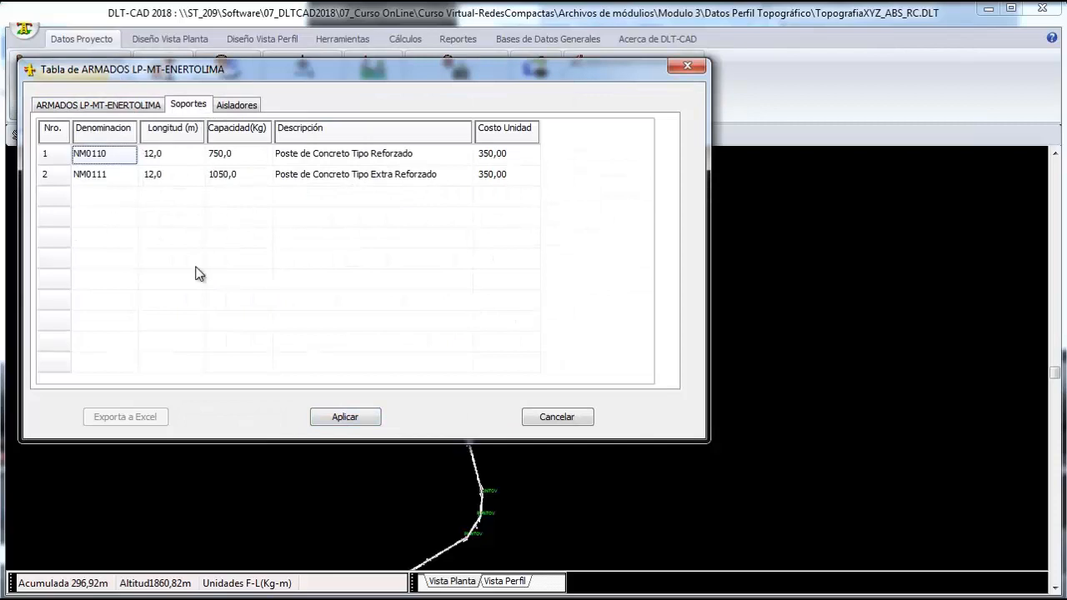
- Apply the structures table and purge all elements from the project's conductor table
{"action": "left_click", "coordinate": [344, 416]}
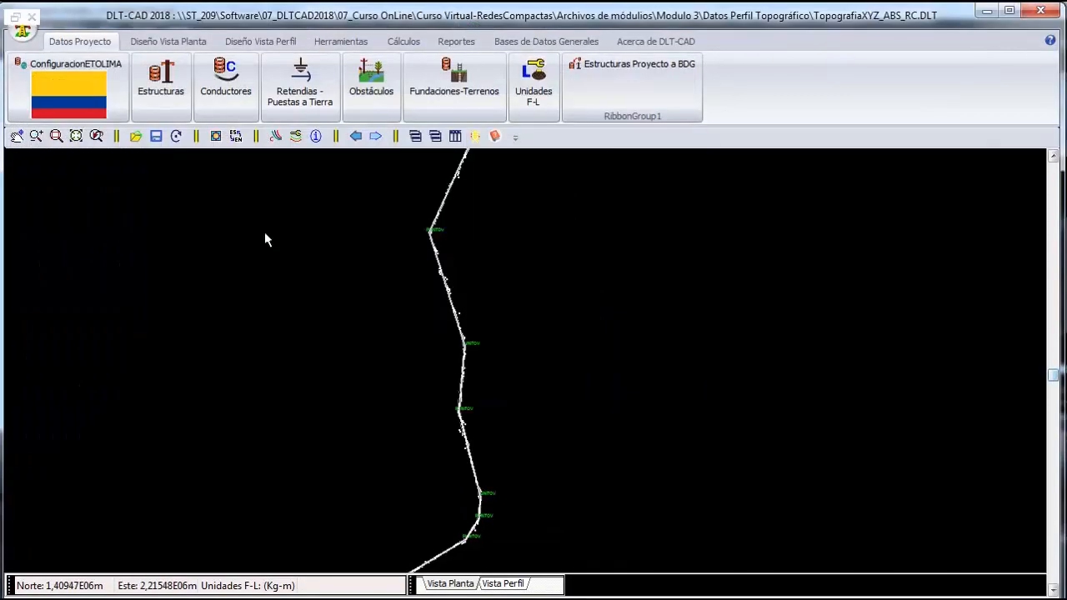
{"action": "left_click", "coordinate": [239, 92]}
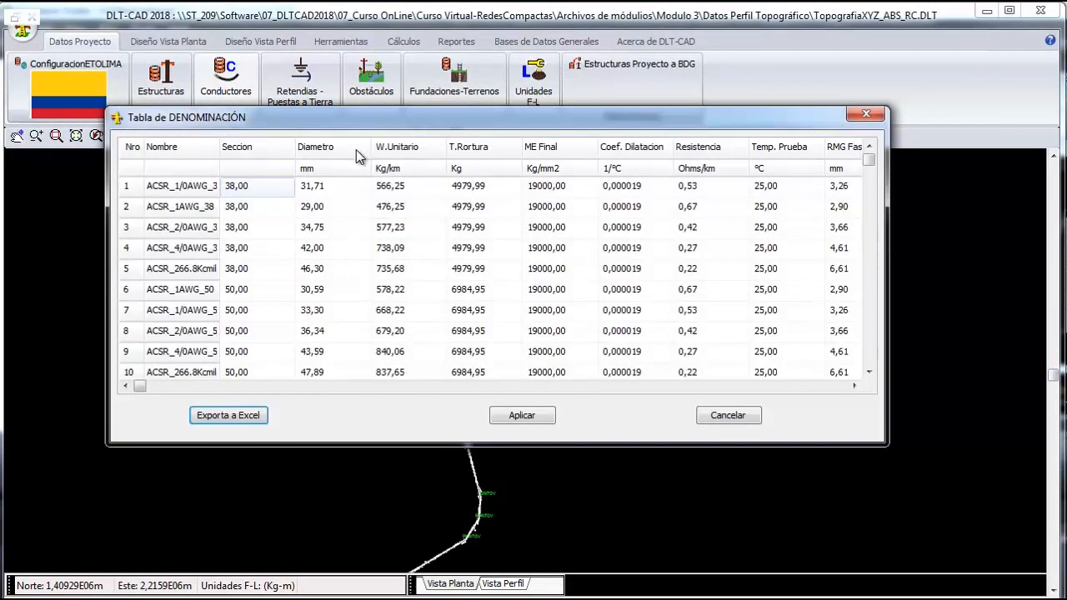
{"action": "right_click", "coordinate": [247, 275]}
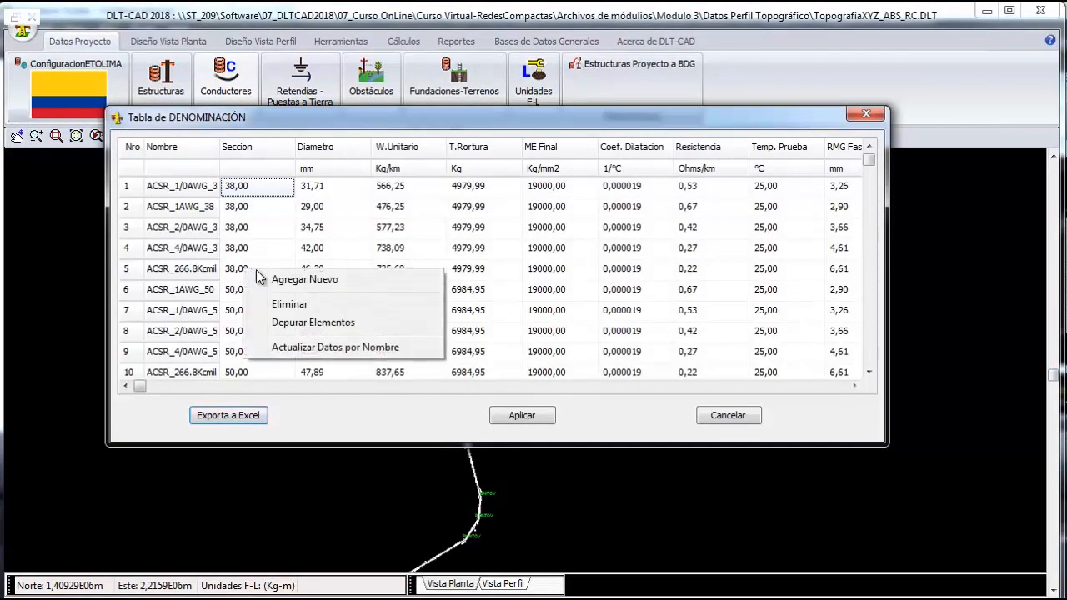
{"action": "left_click", "coordinate": [352, 324]}
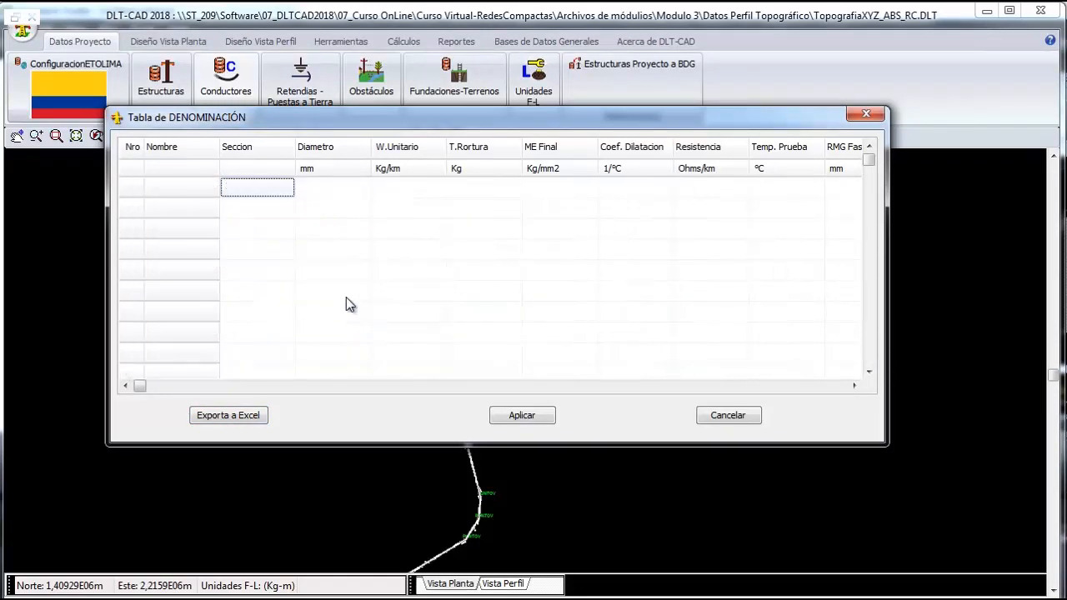
- Add conductor ACSR_1/0AWG_38 from the Compacto-Ecológico group to the project and apply the conductor table
{"action": "right_click", "coordinate": [287, 188]}
{"action": "left_click", "coordinate": [343, 195]}
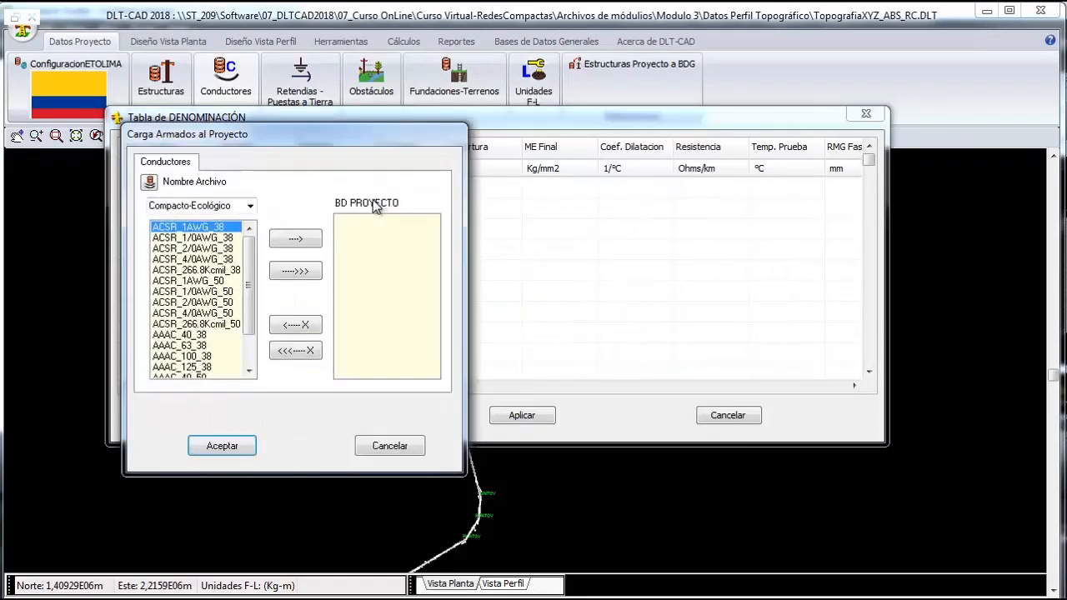
{"action": "left_click_drag", "start_coordinate": [284, 147], "coordinate": [397, 125]}
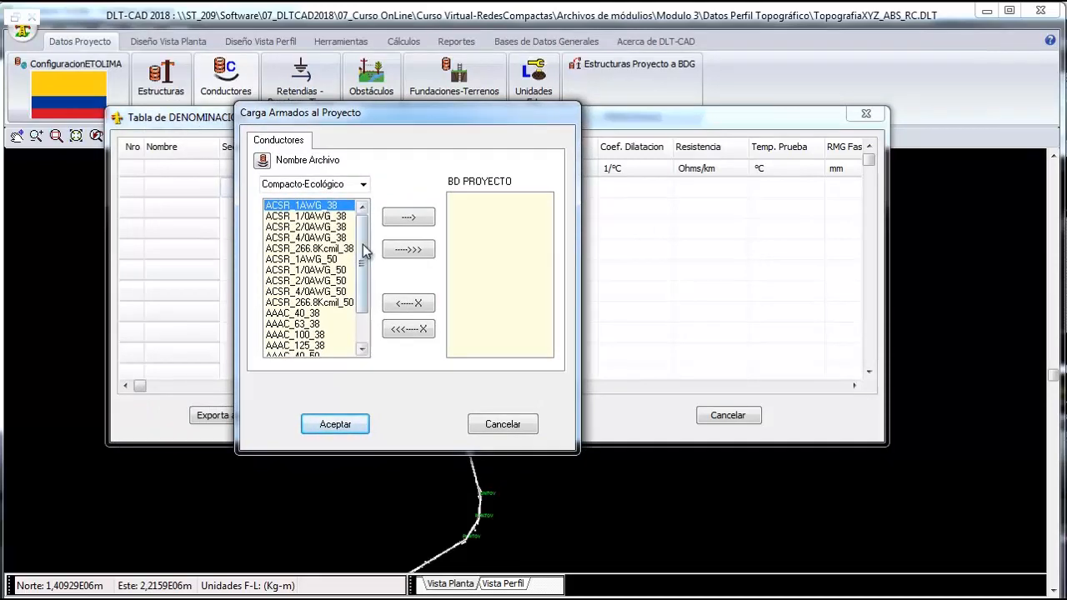
{"action": "left_click", "coordinate": [320, 217]}
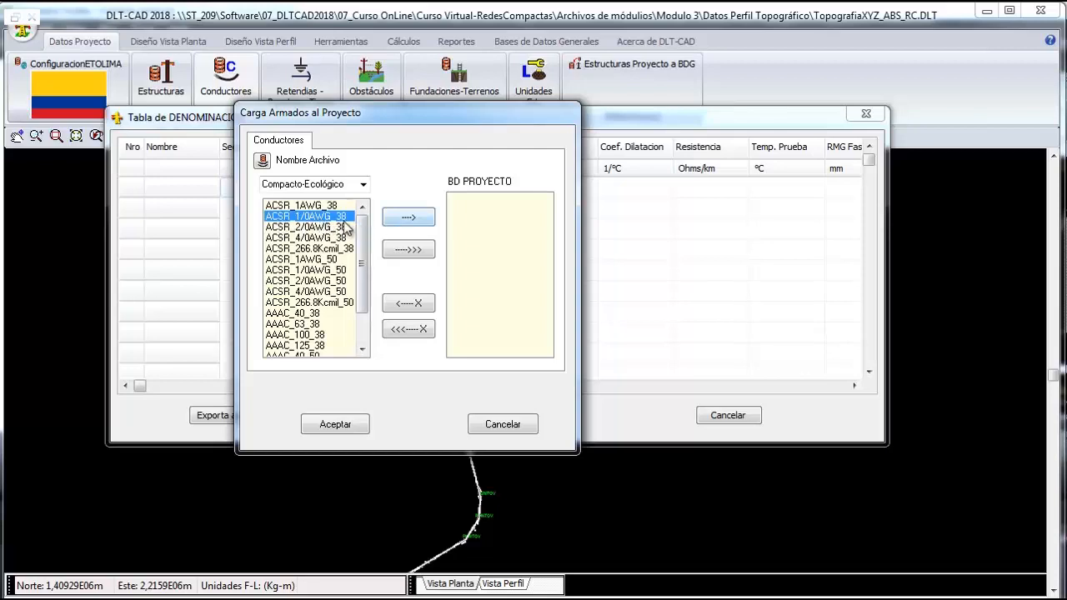
{"action": "left_click", "coordinate": [407, 217]}
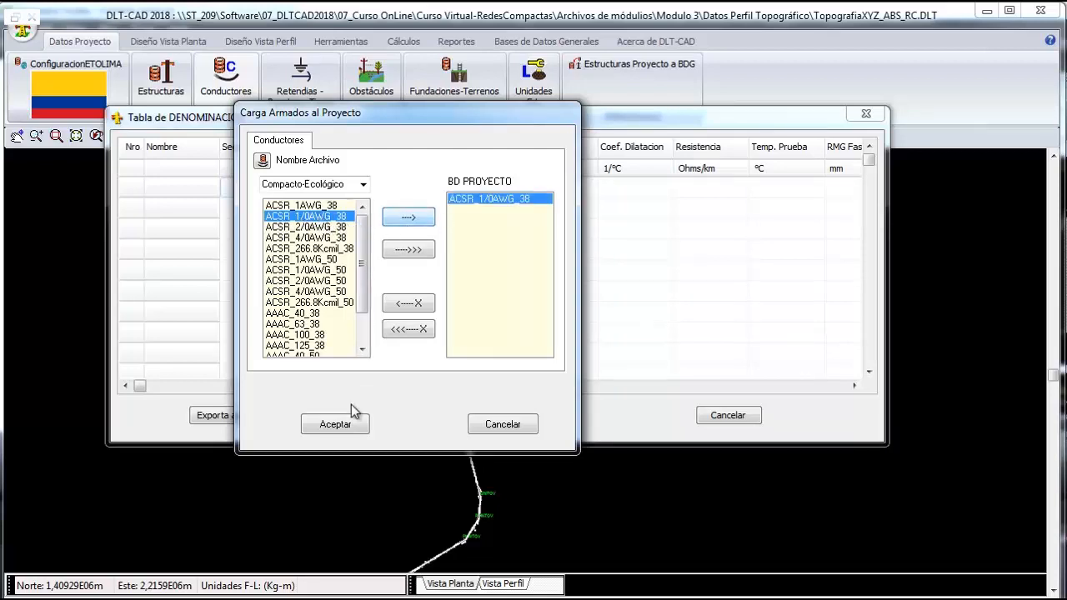
{"action": "left_click", "coordinate": [335, 423]}
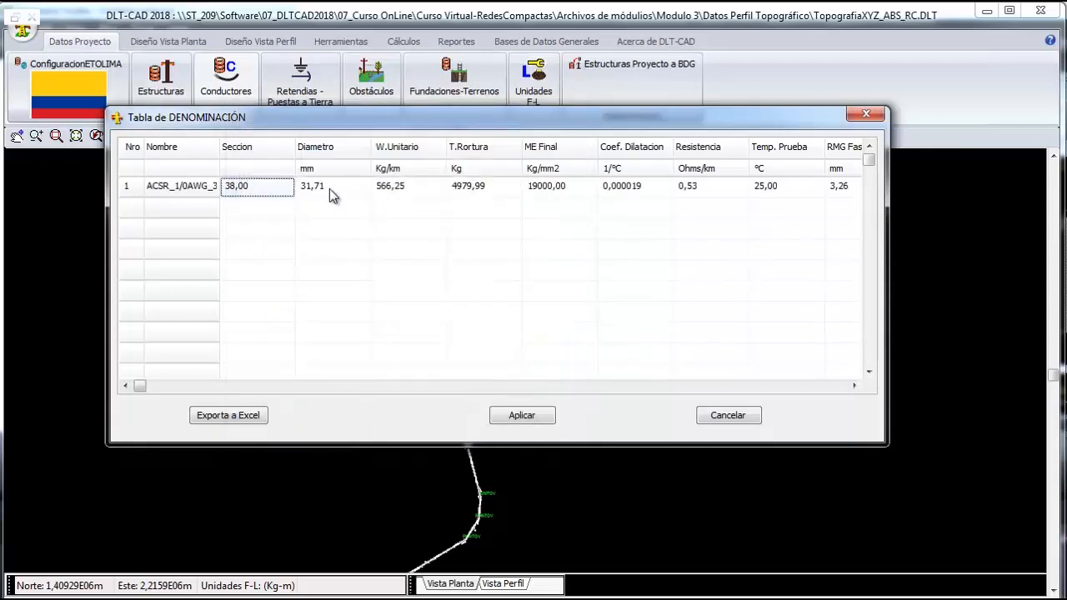
{"action": "left_click", "coordinate": [329, 188]}
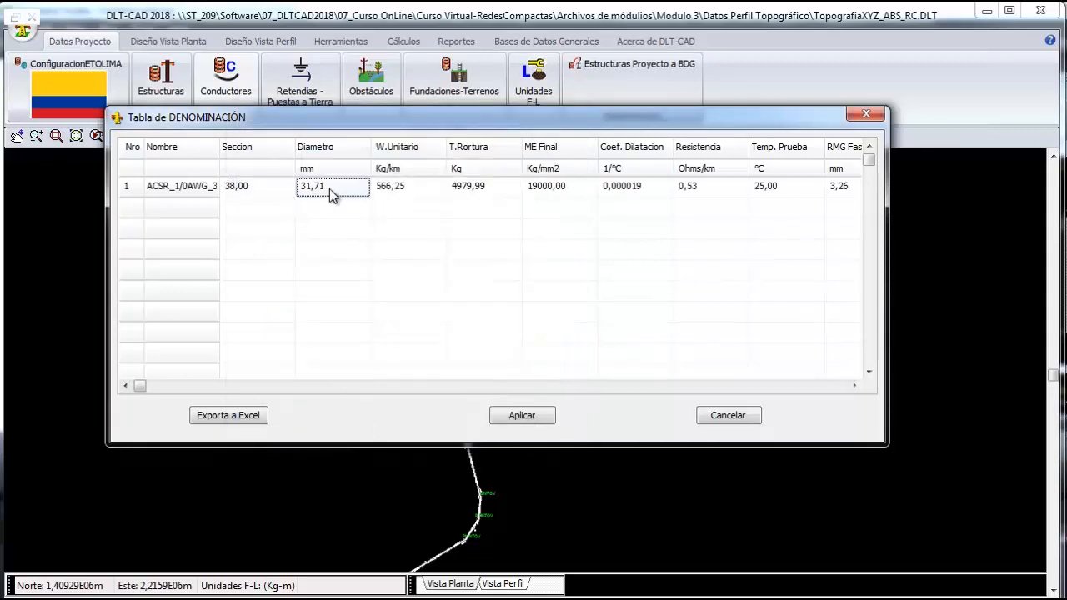
{"action": "left_click", "coordinate": [519, 415]}
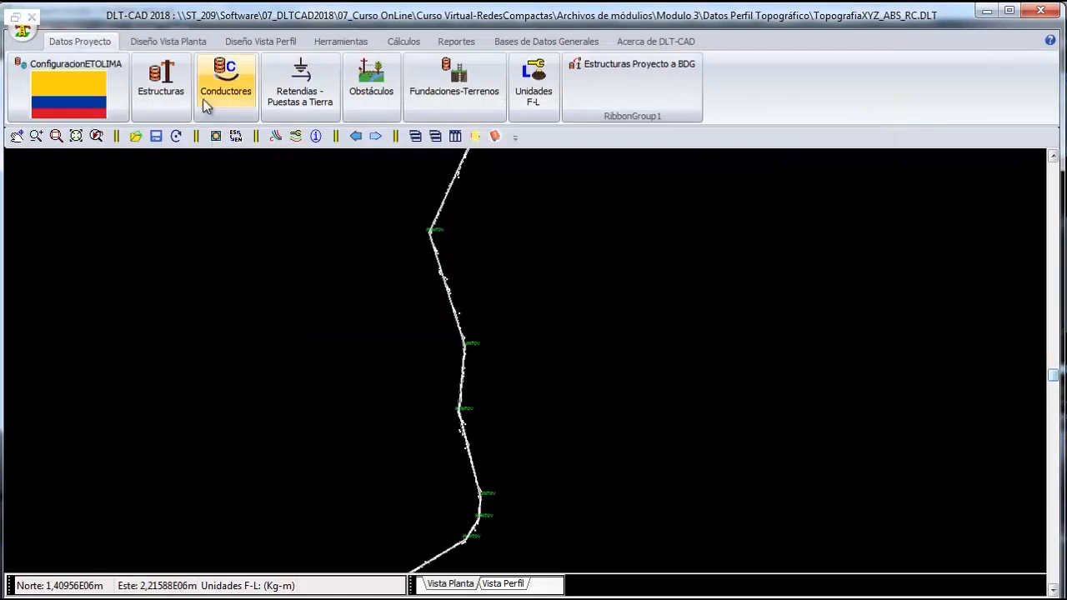
- Review the project's assemblies, supports and conductor tables to check the loaded elements
{"action": "left_click", "coordinate": [171, 96]}
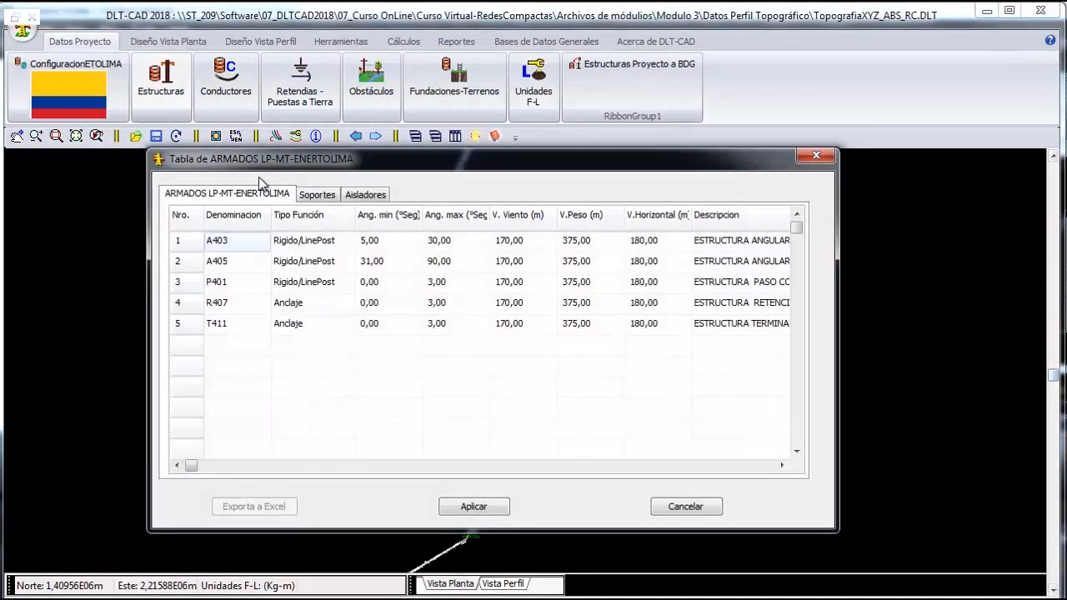
{"action": "left_click", "coordinate": [302, 247]}
{"action": "left_click", "coordinate": [301, 286]}
{"action": "left_click", "coordinate": [297, 327]}
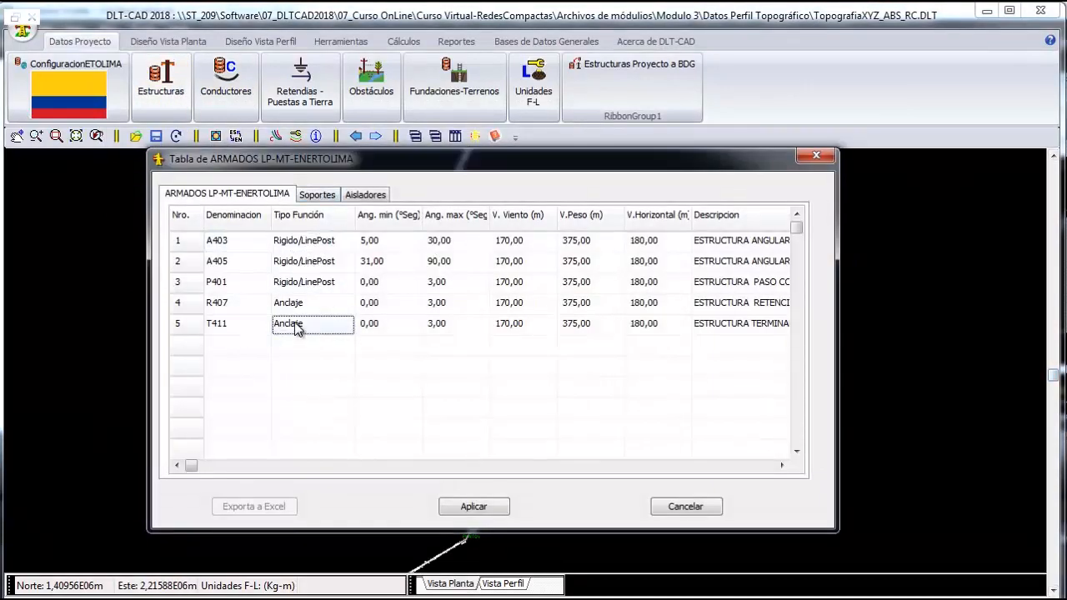
{"action": "left_click", "coordinate": [317, 199]}
{"action": "left_click", "coordinate": [299, 265]}
{"action": "left_click", "coordinate": [298, 244]}
{"action": "left_click", "coordinate": [503, 515]}
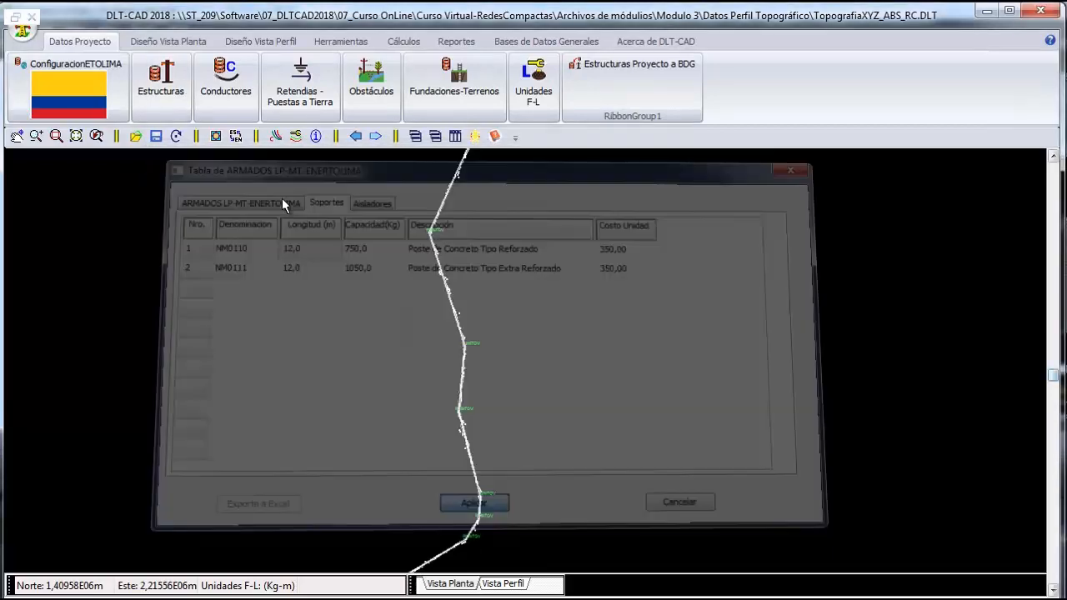
{"action": "left_click", "coordinate": [226, 81]}
{"action": "left_click", "coordinate": [317, 250]}
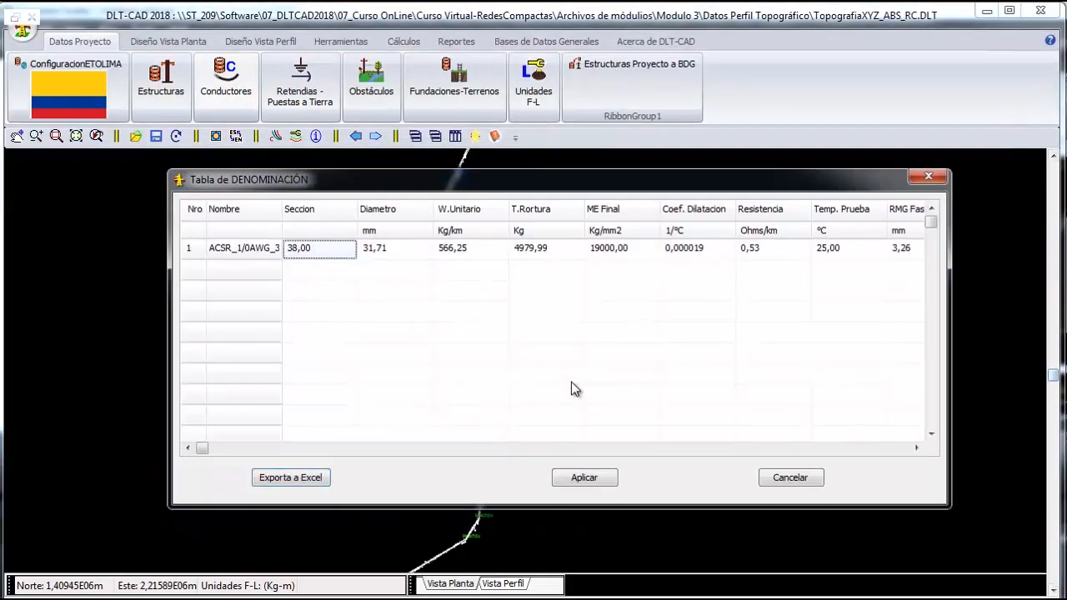
{"action": "left_click", "coordinate": [585, 481]}
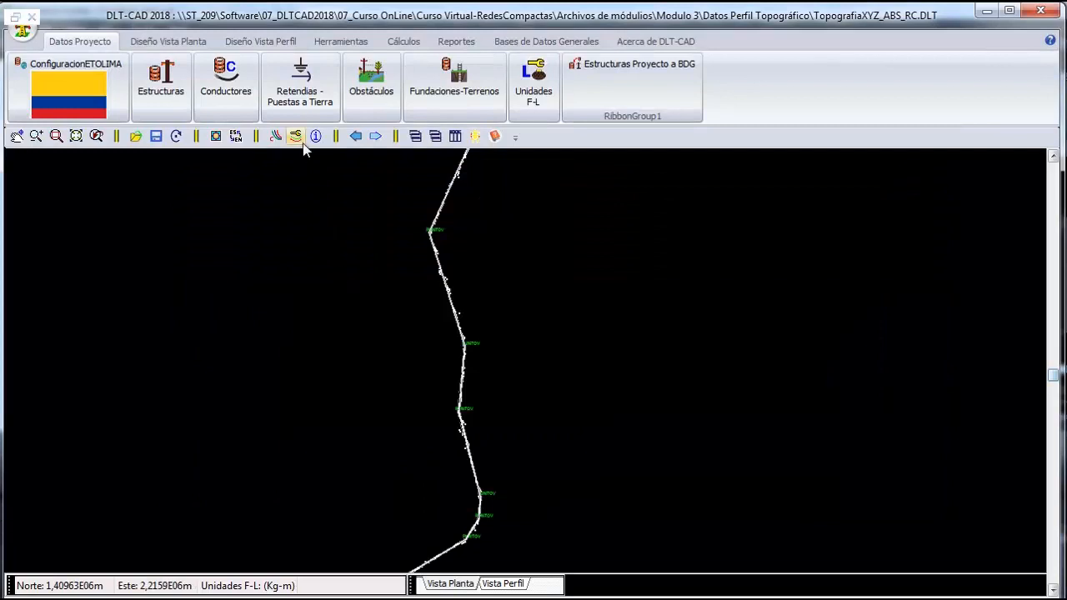
- Open the general configuration of the profile design and review the voltage level, nominal power and minimum ground distance
{"action": "left_click", "coordinate": [260, 41]}
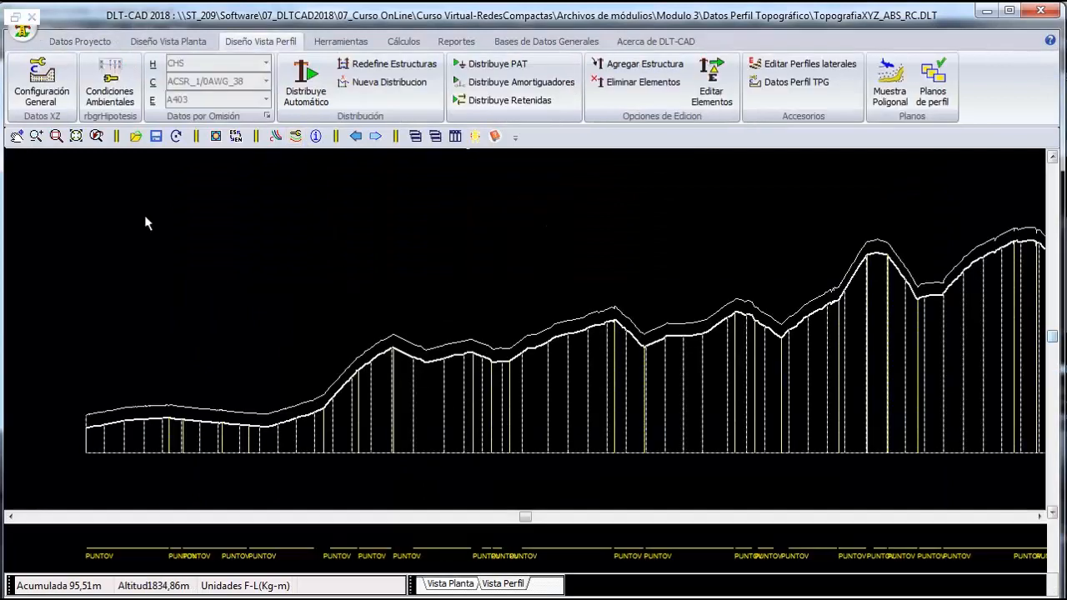
{"action": "left_click", "coordinate": [52, 89]}
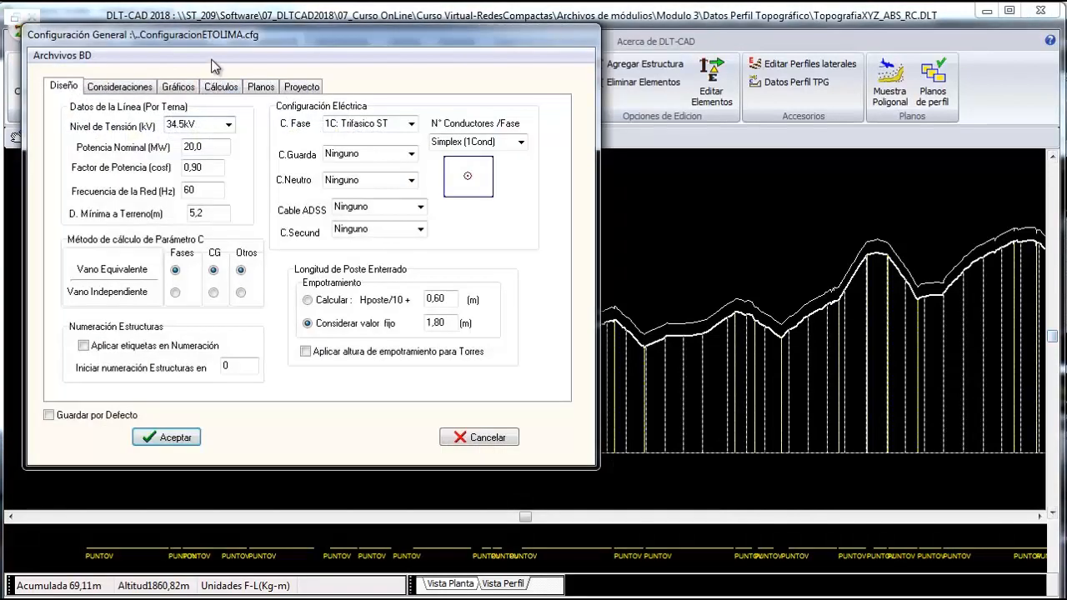
{"action": "left_click_drag", "start_coordinate": [214, 35], "coordinate": [285, 93]}
{"action": "left_click", "coordinate": [300, 183]}
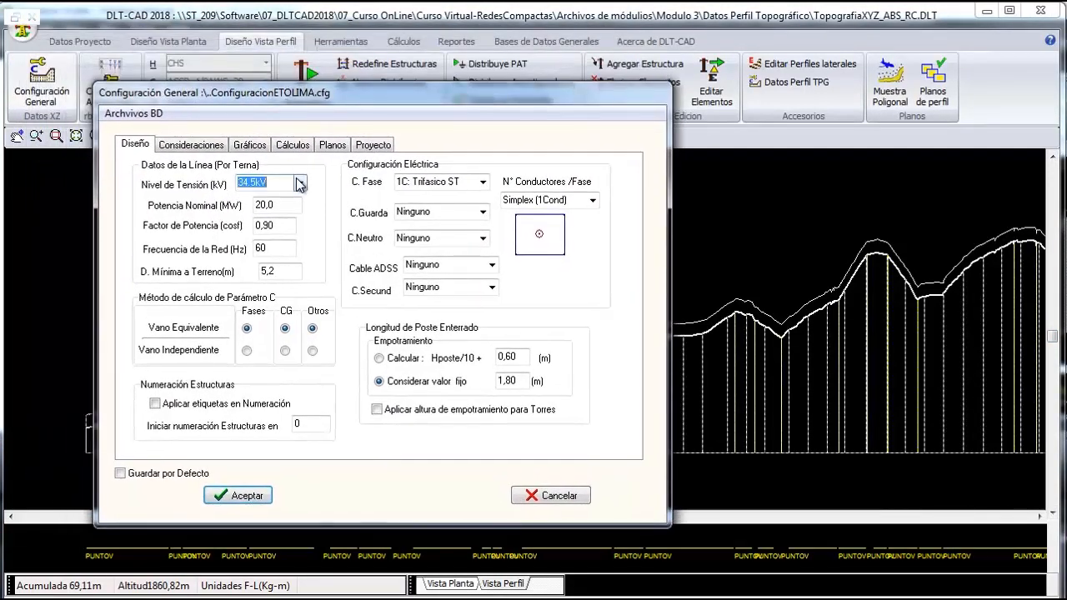
{"action": "left_click", "coordinate": [281, 202]}
{"action": "left_click", "coordinate": [287, 269]}
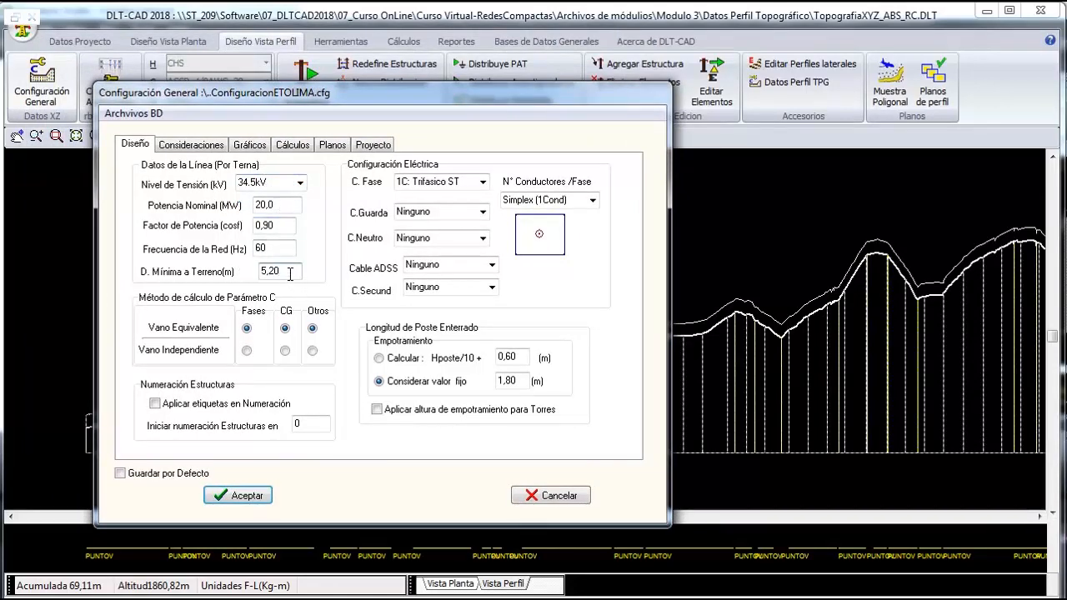
{"action": "left_click_drag", "start_coordinate": [290, 274], "coordinate": [242, 288]}
- Choose 1C: Trifasico ST as the phase configuration and review the fixed pole embedment length
{"action": "left_click", "coordinate": [484, 182]}
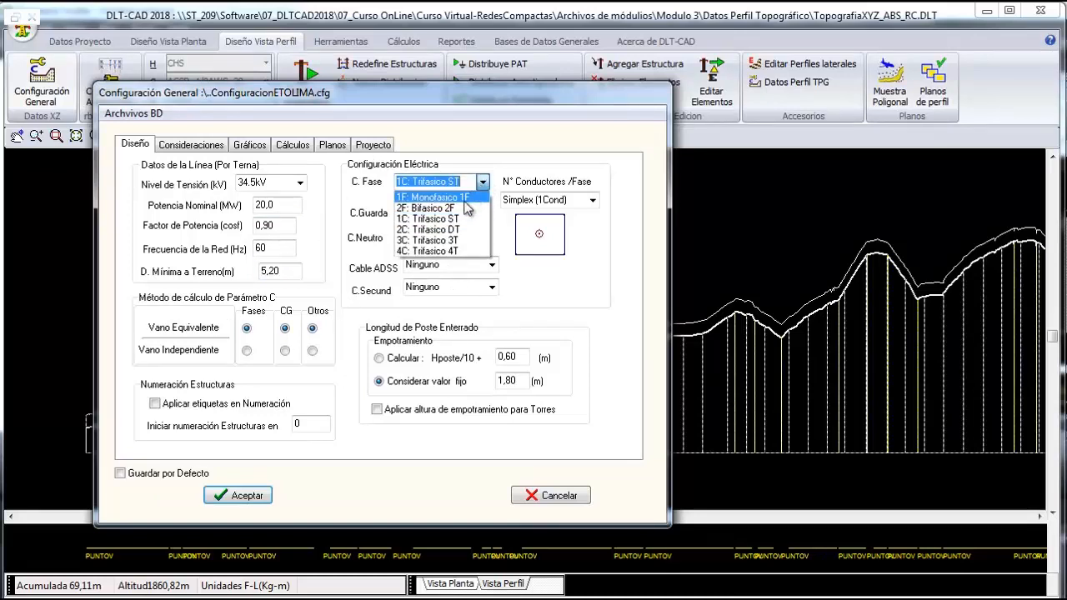
{"action": "left_click", "coordinate": [449, 220]}
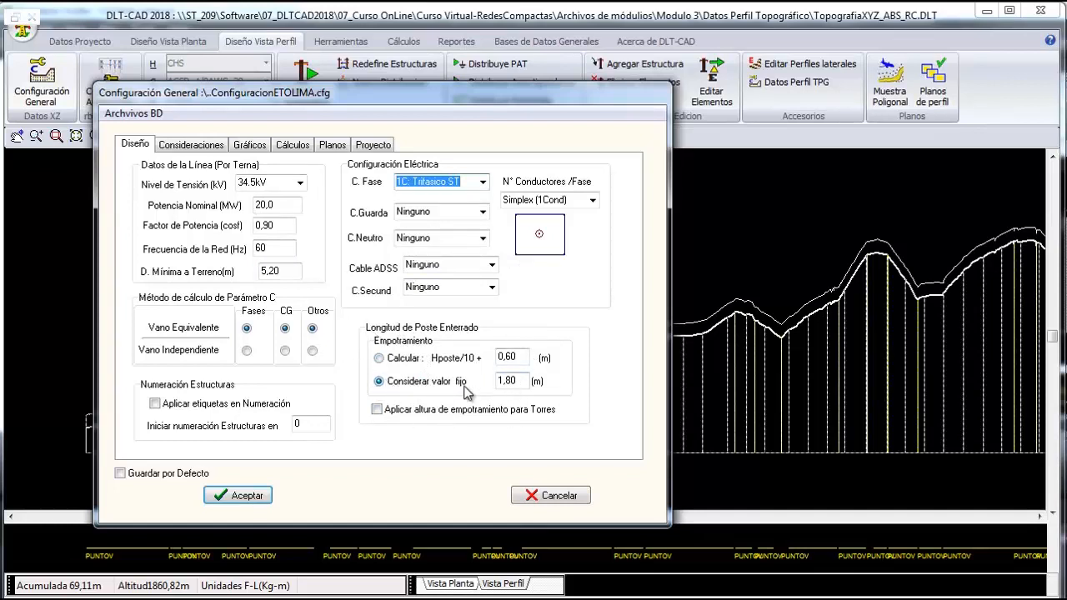
{"action": "left_click_drag", "start_coordinate": [520, 382], "coordinate": [467, 401]}
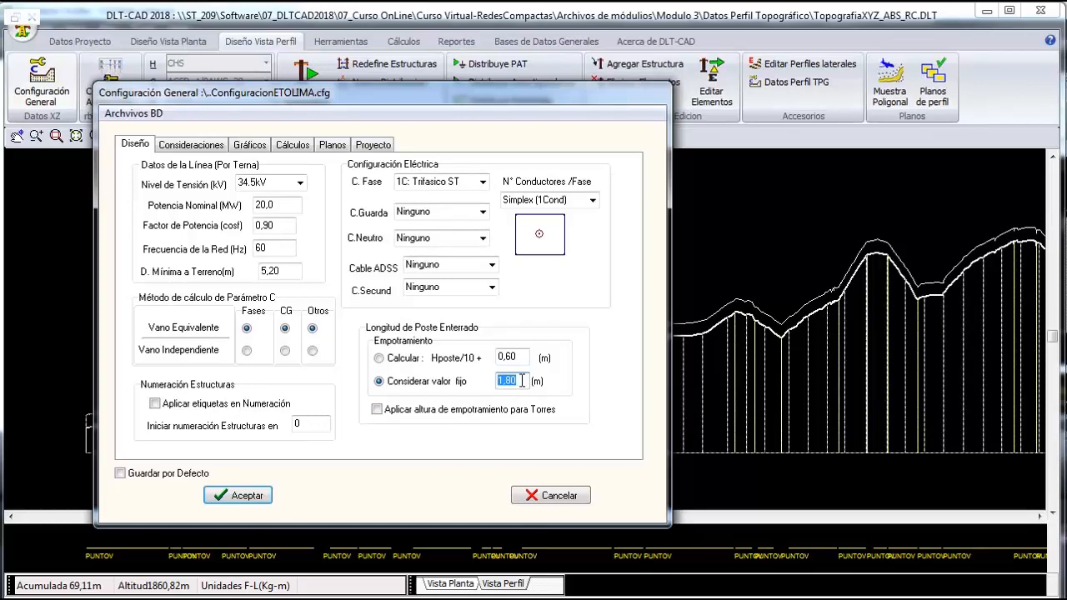
- Set the catenary pretension to 90 % of the EDS tension in the calculation settings and accept the general configuration
{"action": "left_click", "coordinate": [293, 146]}
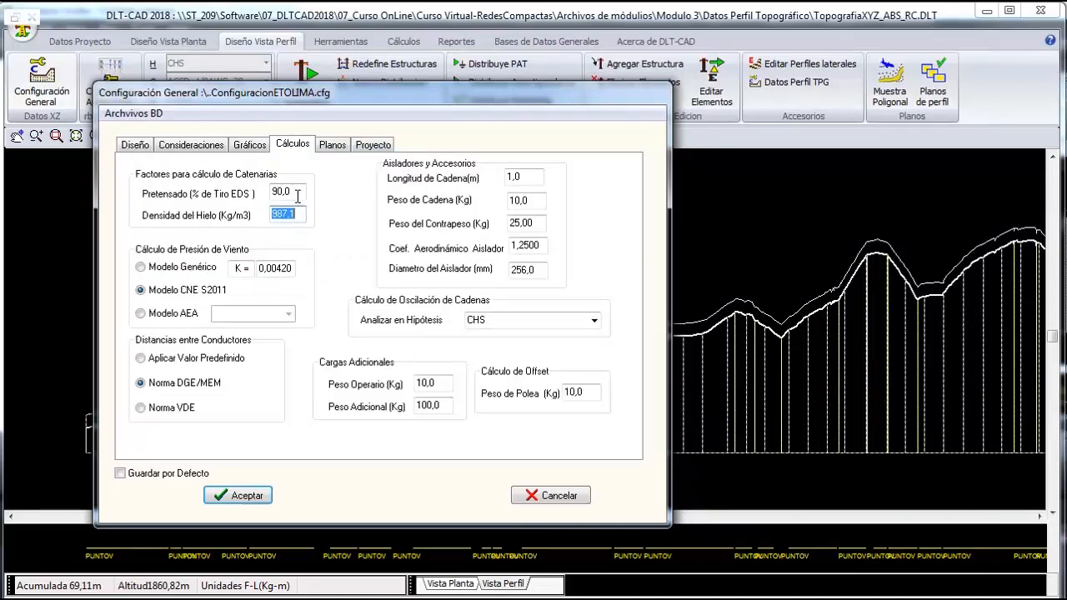
{"action": "left_click", "coordinate": [295, 146]}
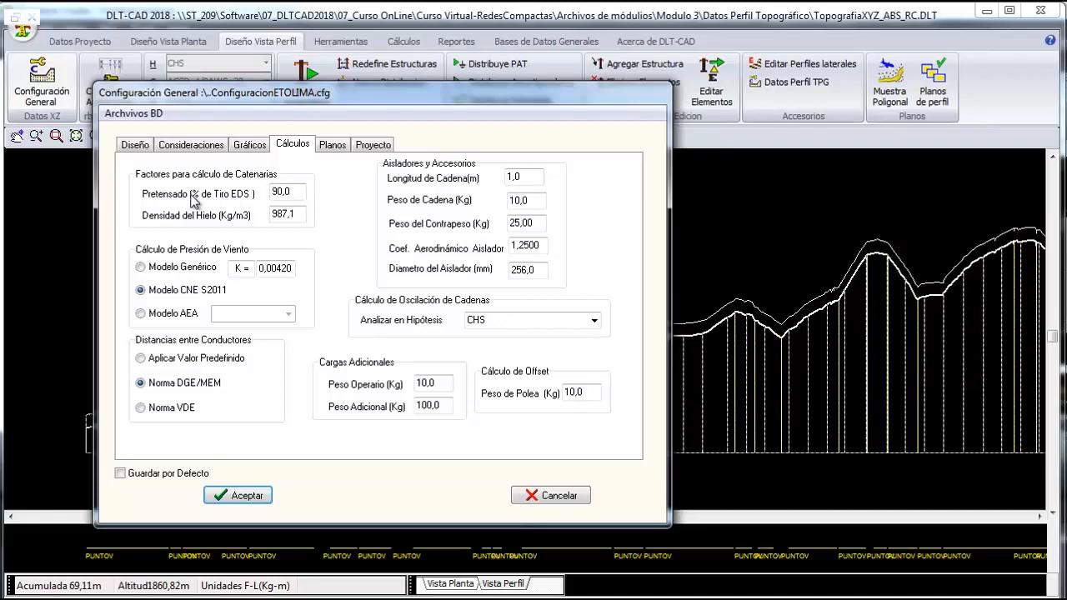
{"action": "left_click", "coordinate": [272, 192]}
{"action": "double_click", "coordinate": [271, 192]}
{"action": "left_click_drag", "start_coordinate": [302, 196], "coordinate": [242, 204]}
{"action": "left_click", "coordinate": [298, 194]}
{"action": "left_click_drag", "start_coordinate": [303, 193], "coordinate": [250, 200]}
{"action": "left_click", "coordinate": [302, 192]}
{"action": "left_click_drag", "start_coordinate": [297, 193], "coordinate": [262, 195]}
{"action": "left_click_drag", "start_coordinate": [298, 191], "coordinate": [238, 191]}
{"action": "left_click", "coordinate": [300, 191]}
{"action": "left_click_drag", "start_coordinate": [297, 191], "coordinate": [268, 194]}
{"action": "type", "text": "0"}
{"action": "key", "text": "BackSpace"}
{"action": "type", "text": "90"}
{"action": "left_click", "coordinate": [244, 494]}
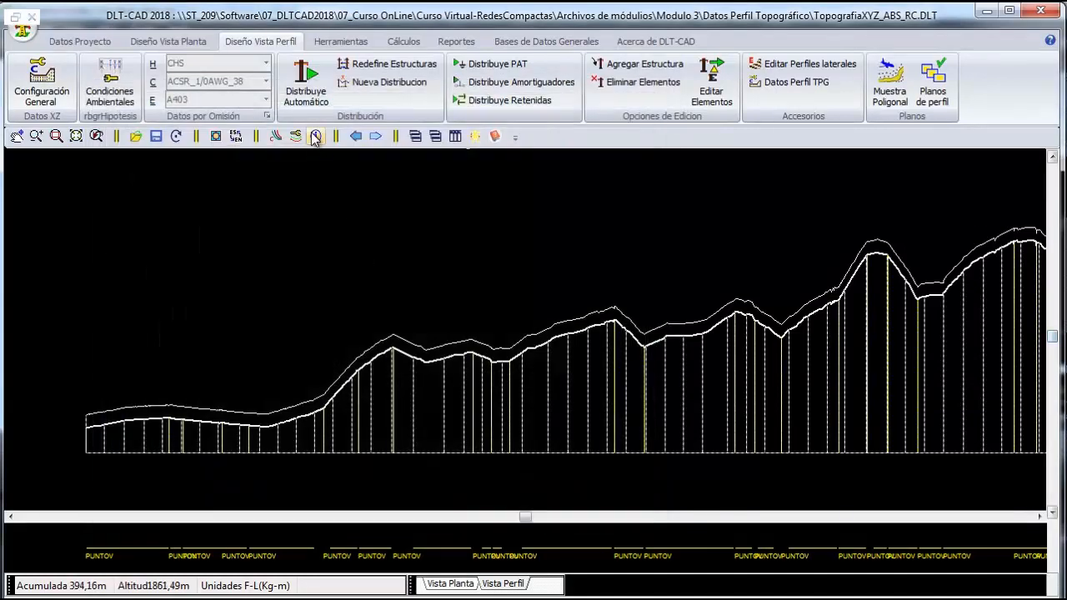
- Open the environmental conditions and select SECTOR I with HIPóTESIS I
{"action": "left_click", "coordinate": [117, 87]}
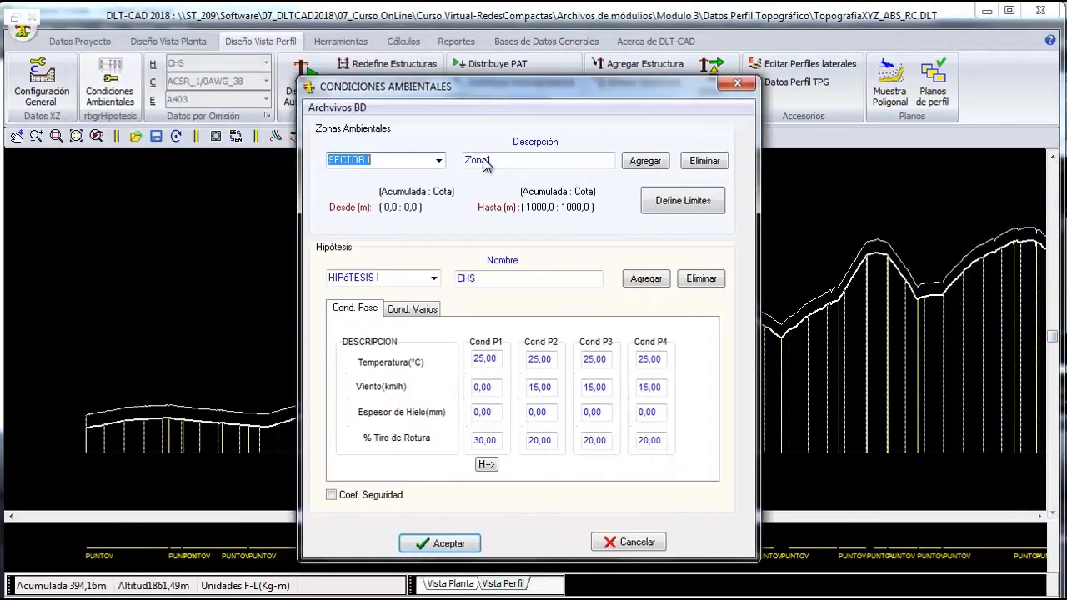
{"action": "left_click", "coordinate": [438, 163]}
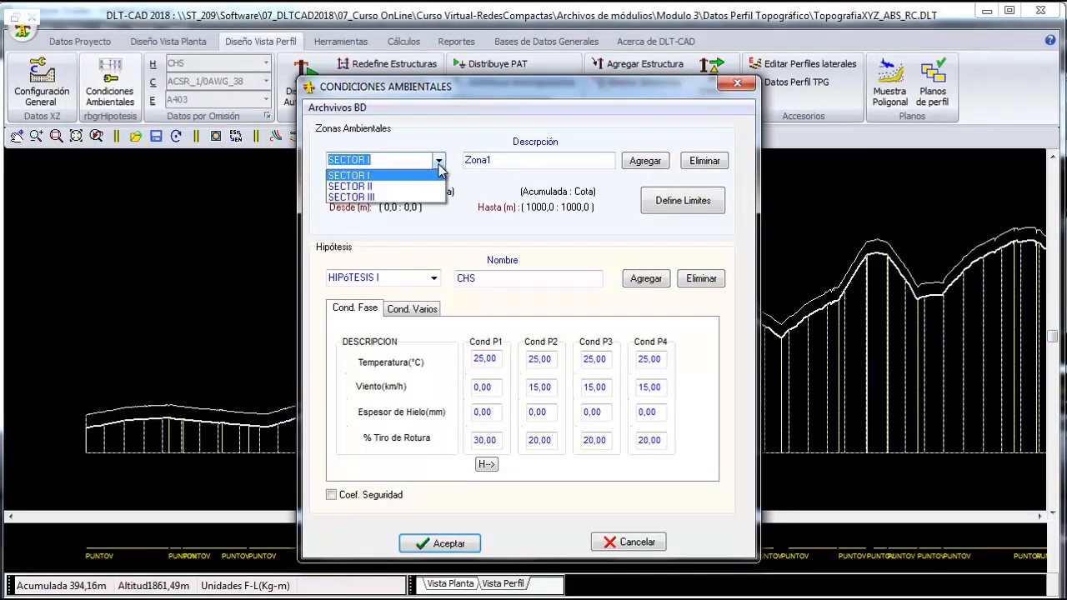
{"action": "left_click", "coordinate": [385, 175]}
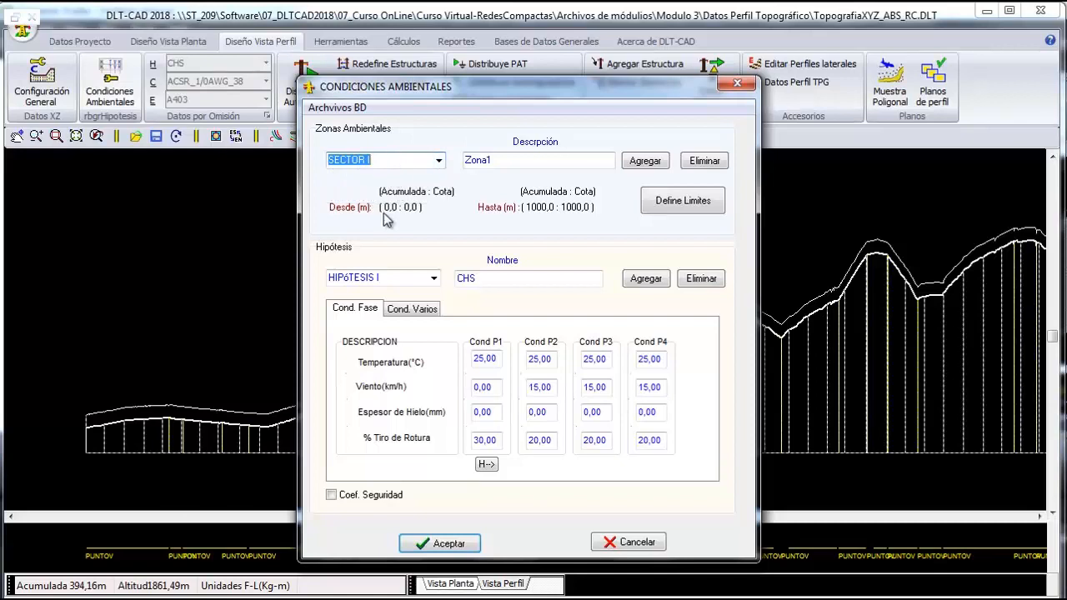
{"action": "left_click", "coordinate": [432, 278]}
{"action": "left_click", "coordinate": [401, 292]}
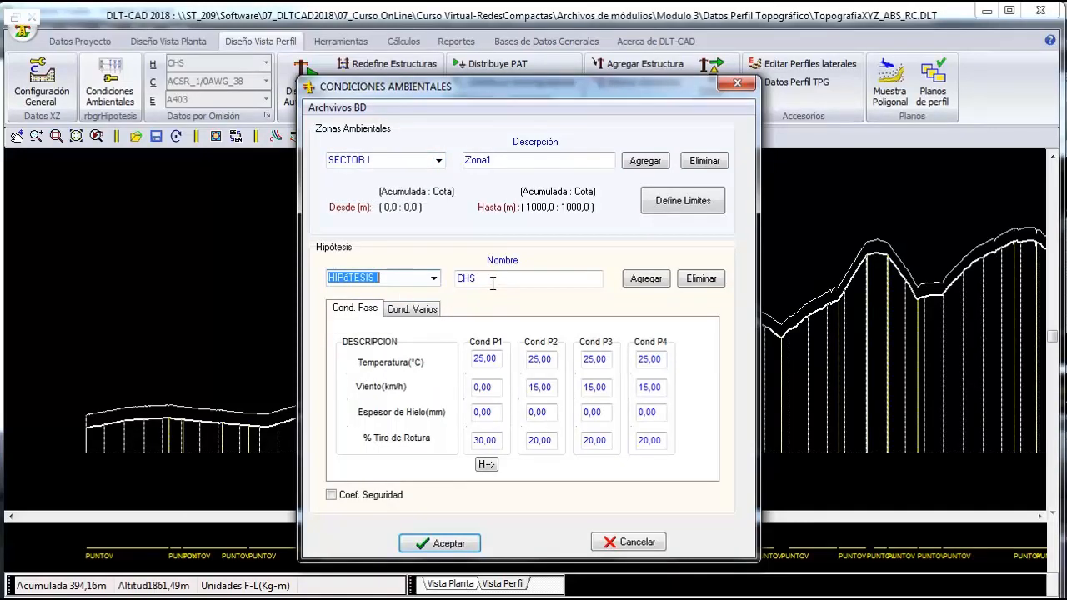
- Rename HIPóTESIS I as EDS
{"action": "left_click", "coordinate": [493, 280]}
{"action": "type", "text": "EDS"}
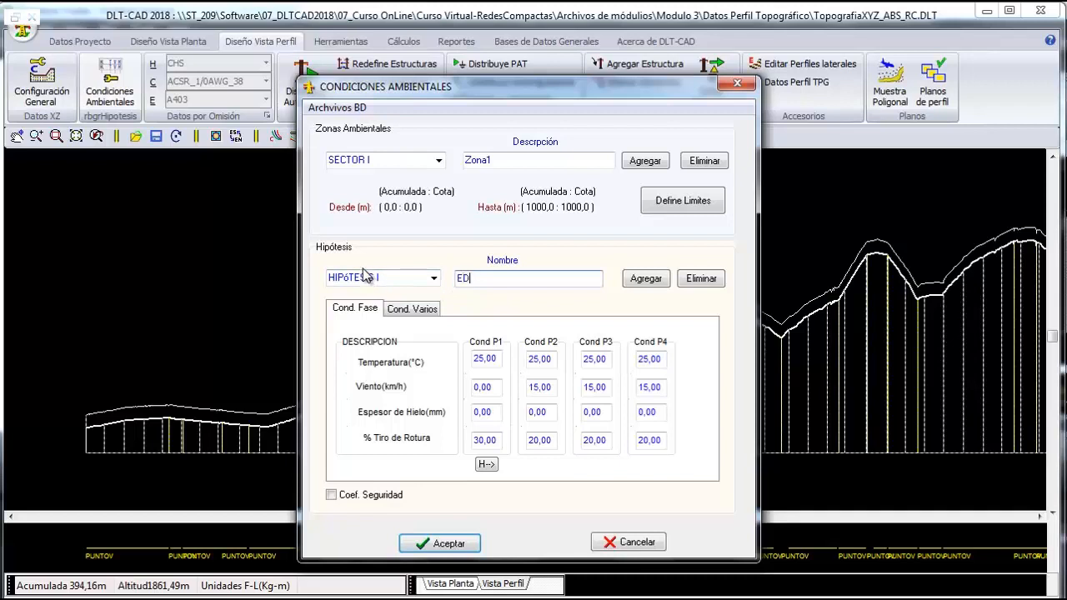
{"action": "left_click", "coordinate": [498, 441]}
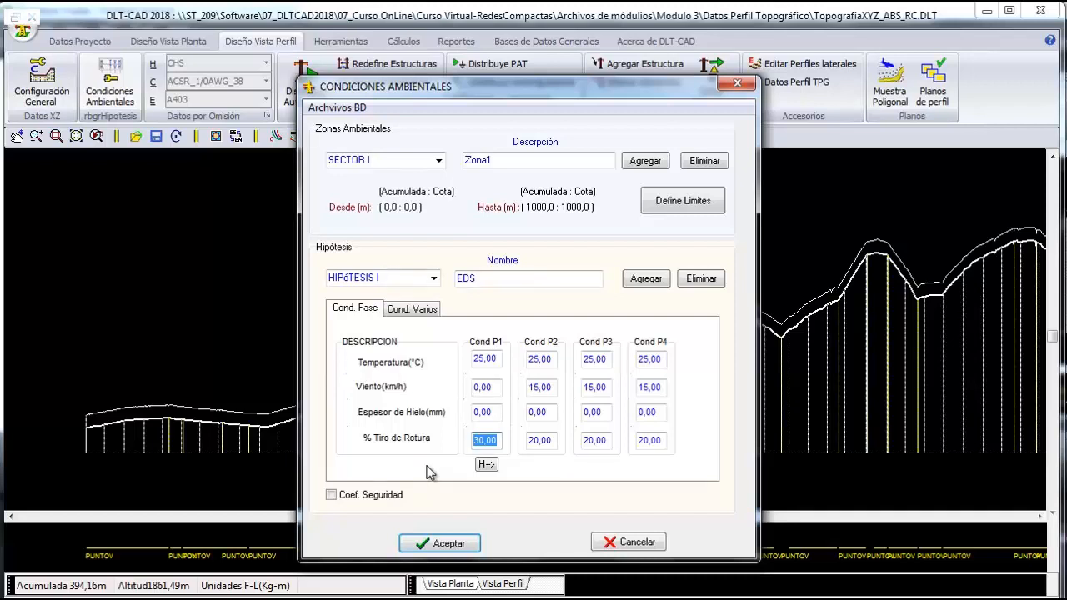
- Name the hypothesis CHS and set its breaking-tension percentage for Cond P1 to 30
{"action": "left_click_drag", "start_coordinate": [485, 280], "coordinate": [436, 282]}
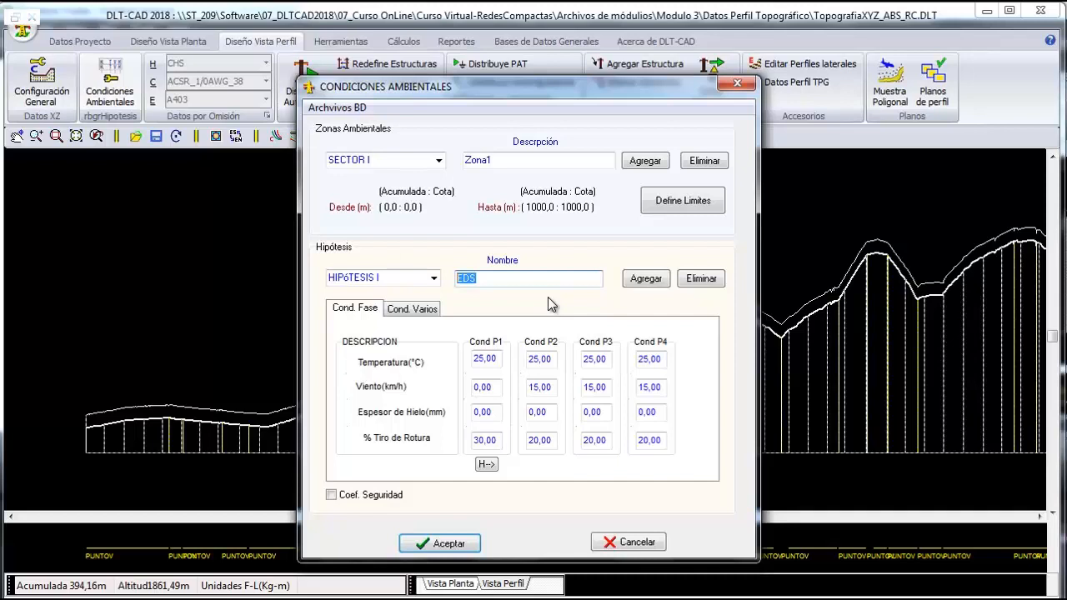
{"action": "type", "text": "CHS"}
{"action": "left_click_drag", "start_coordinate": [494, 280], "coordinate": [447, 282]}
{"action": "left_click", "coordinate": [498, 442]}
{"action": "left_click_drag", "start_coordinate": [498, 441], "coordinate": [472, 442]}
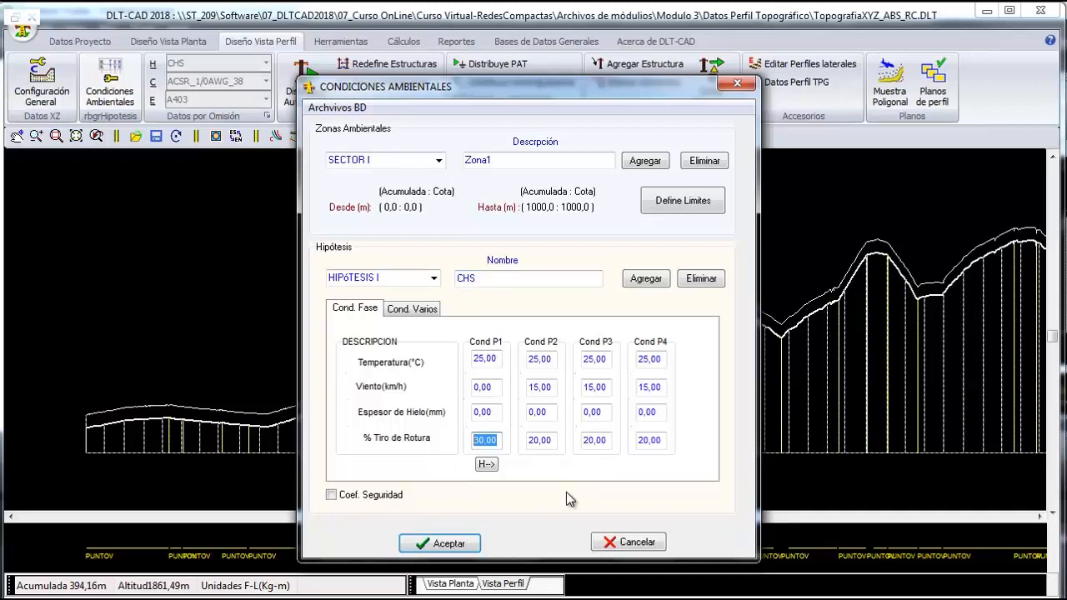
{"action": "left_click_drag", "start_coordinate": [499, 442], "coordinate": [471, 443]}
{"action": "left_click", "coordinate": [498, 443]}
{"action": "left_click_drag", "start_coordinate": [500, 441], "coordinate": [479, 442]}
{"action": "left_click_drag", "start_coordinate": [500, 443], "coordinate": [467, 446]}
{"action": "type", "text": "30"}
- Set the Cond P1 temperature to 18 °C, copy the Cond P1 values to Cond P2–P4, and accept the environmental conditions
{"action": "double_click", "coordinate": [497, 359]}
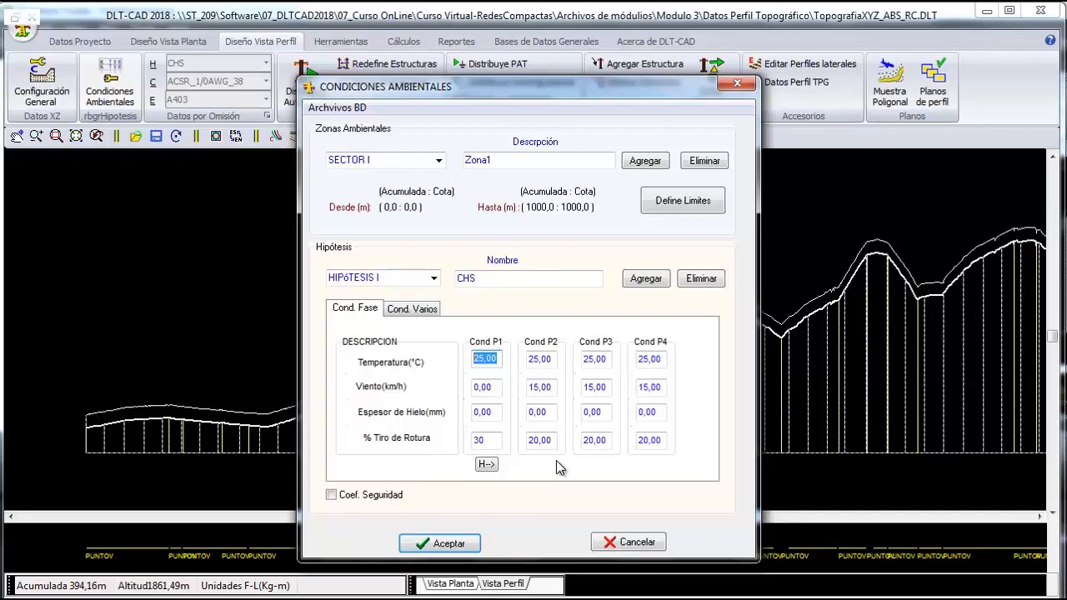
{"action": "type", "text": "18"}
{"action": "left_click", "coordinate": [487, 387]}
{"action": "double_click", "coordinate": [493, 387]}
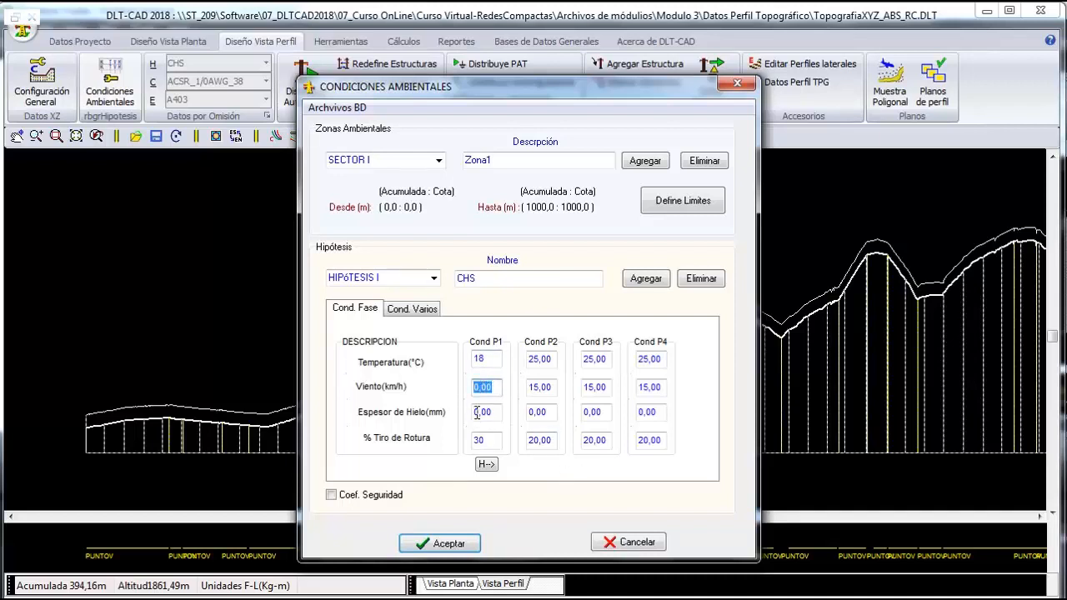
{"action": "double_click", "coordinate": [490, 412]}
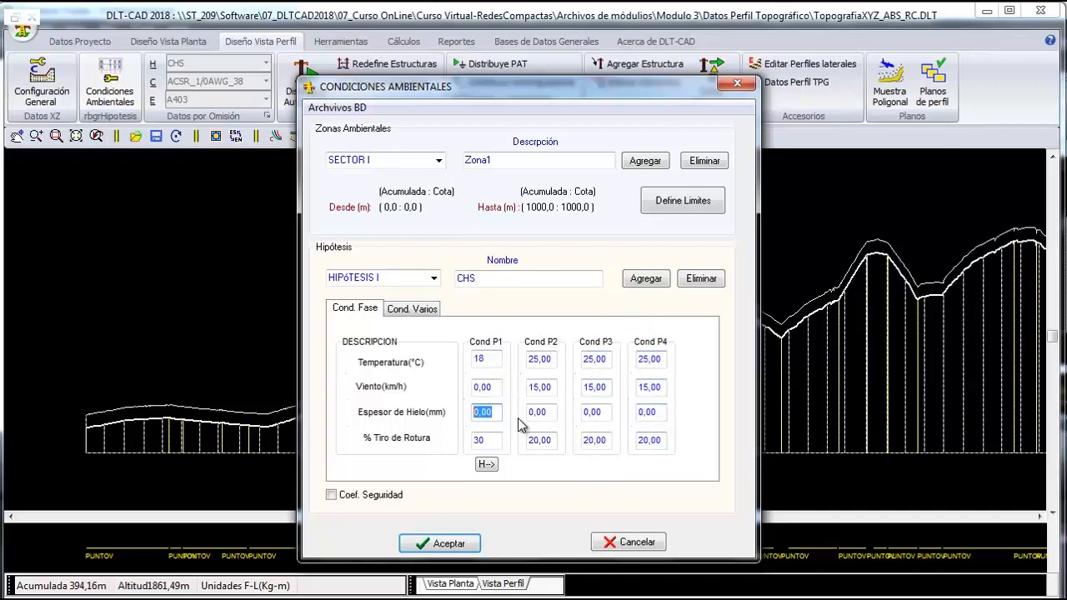
{"action": "left_click", "coordinate": [486, 465]}
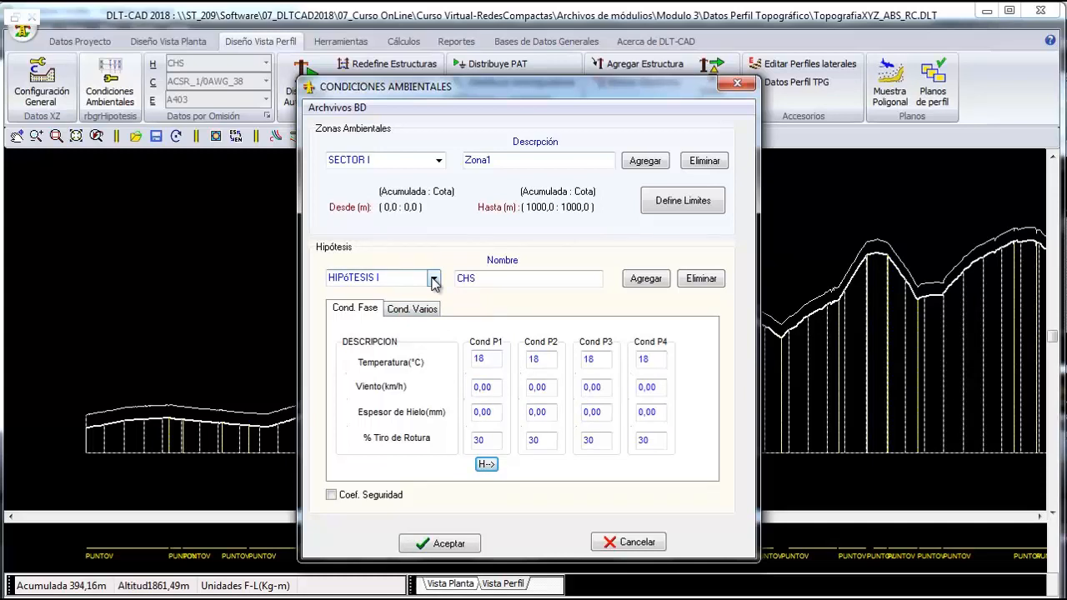
{"action": "left_click", "coordinate": [449, 544]}
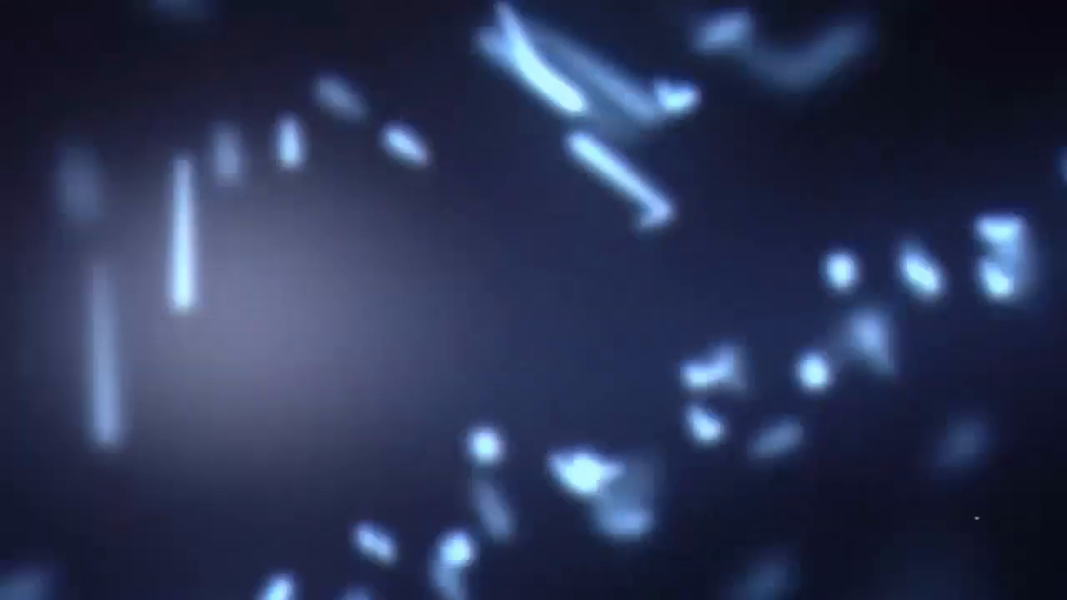